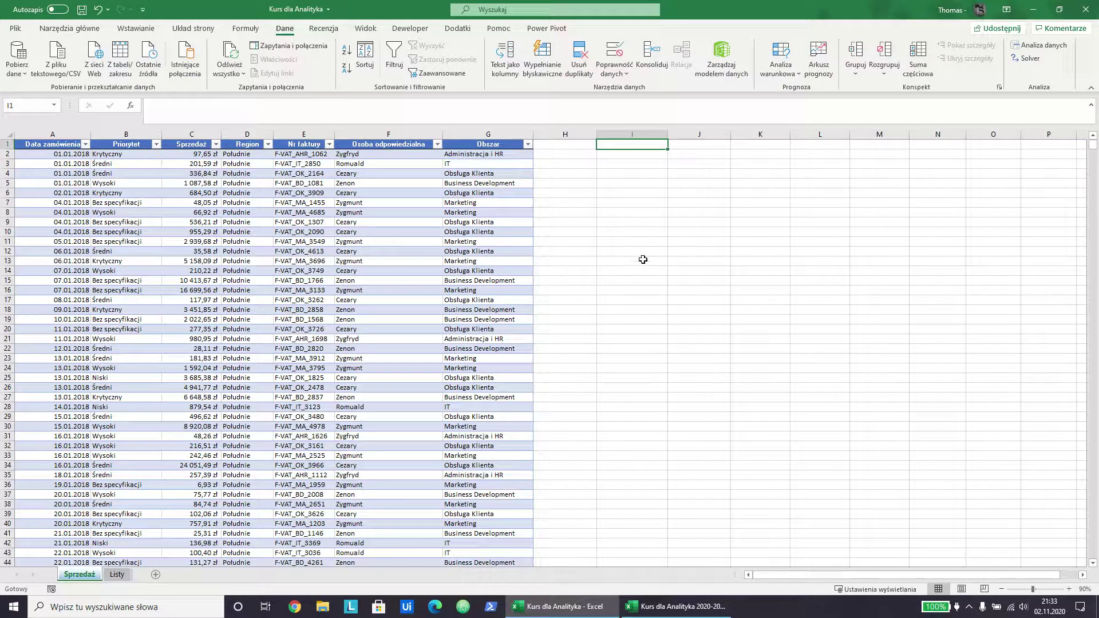
Step: Enter =FILTRUJ(tbl_Sales;tbl_Sales[Priorytet]="Wysoki") in cell I5
left_click(641, 261)
left_click(629, 206)
left_click(629, 182)
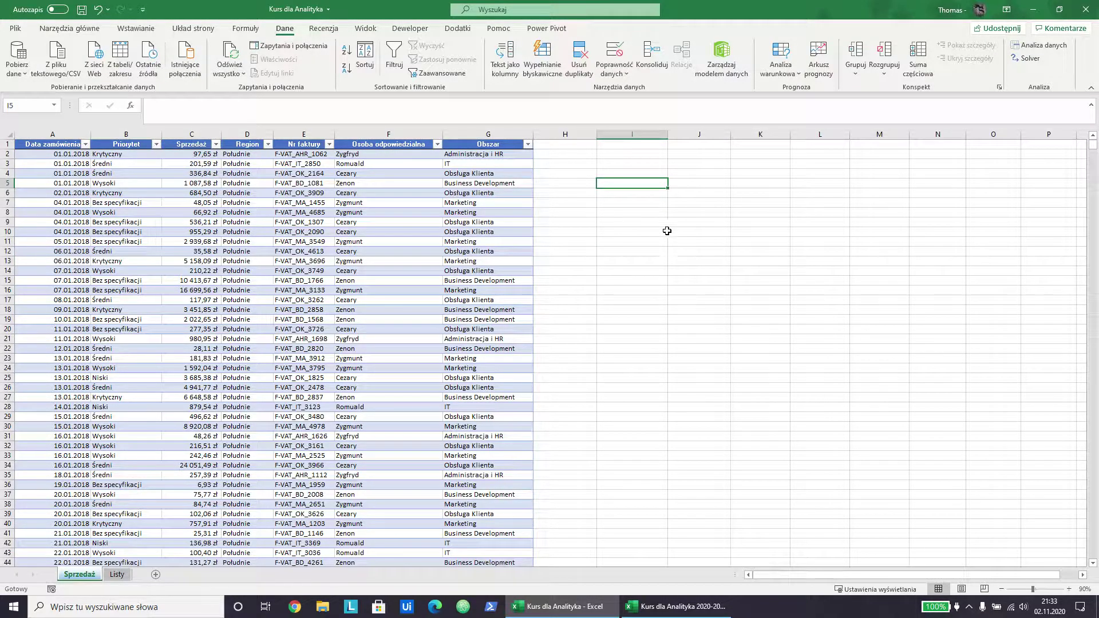
type("=")
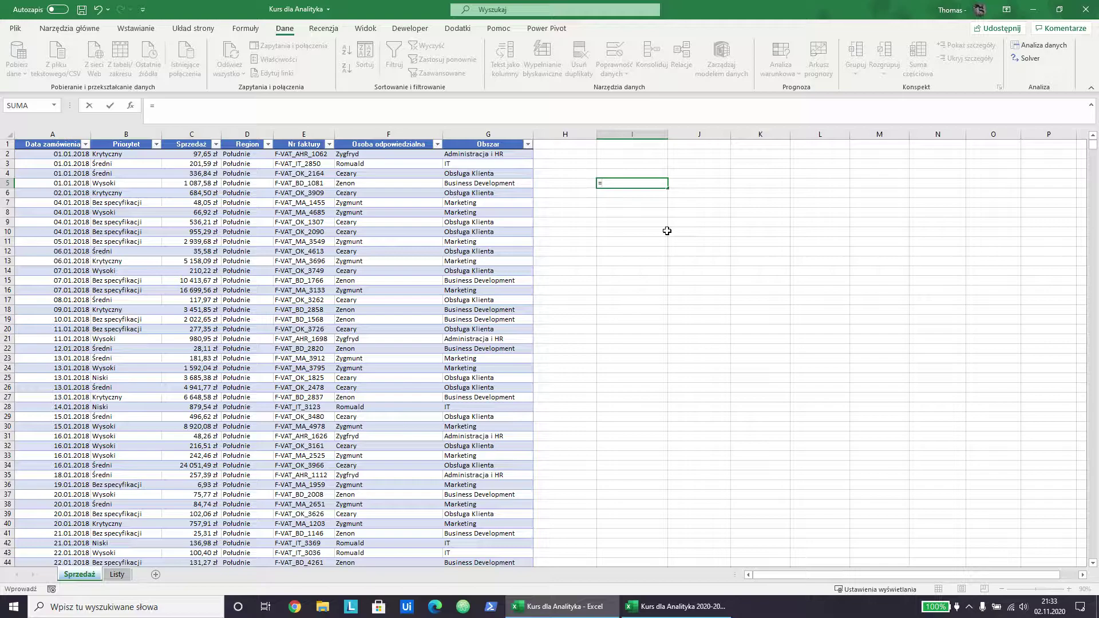
type("filtruj")
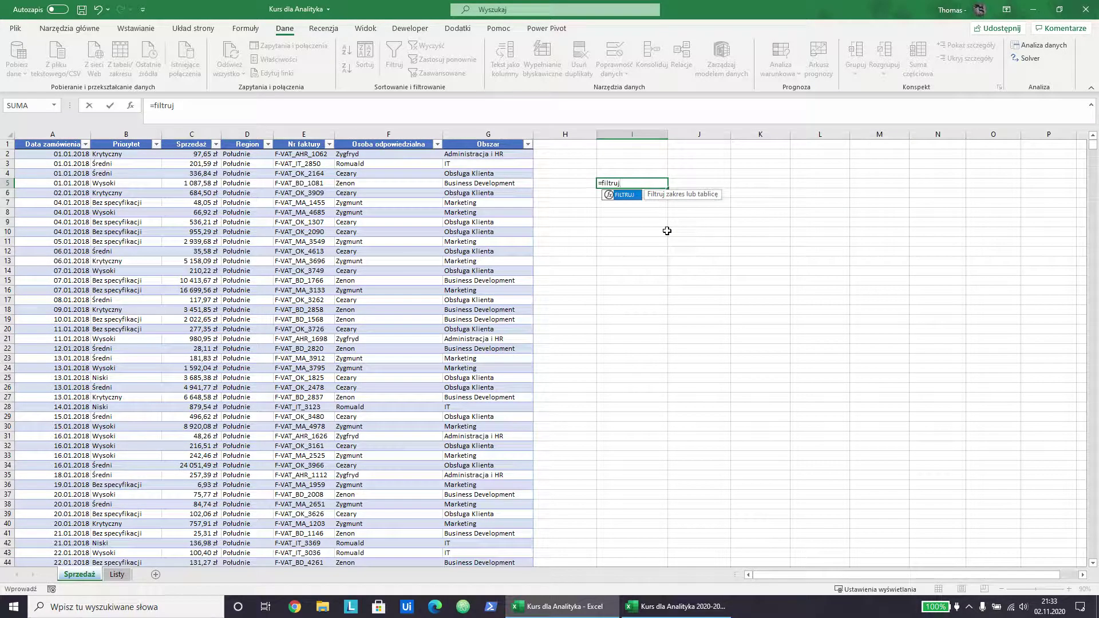
key("Tab")
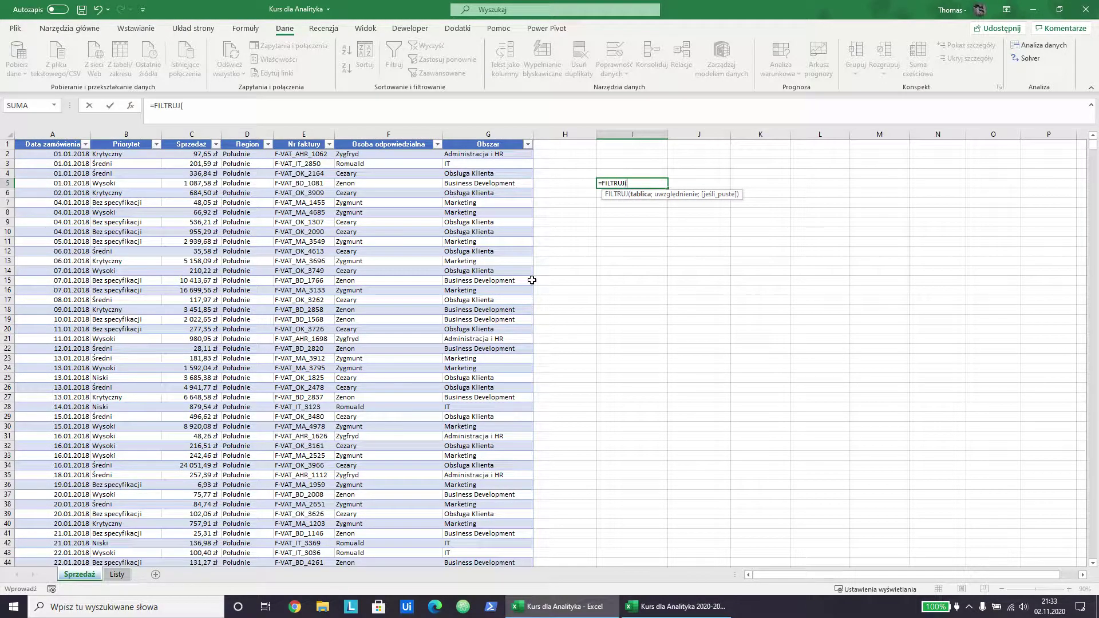
type("tb")
key("Tab")
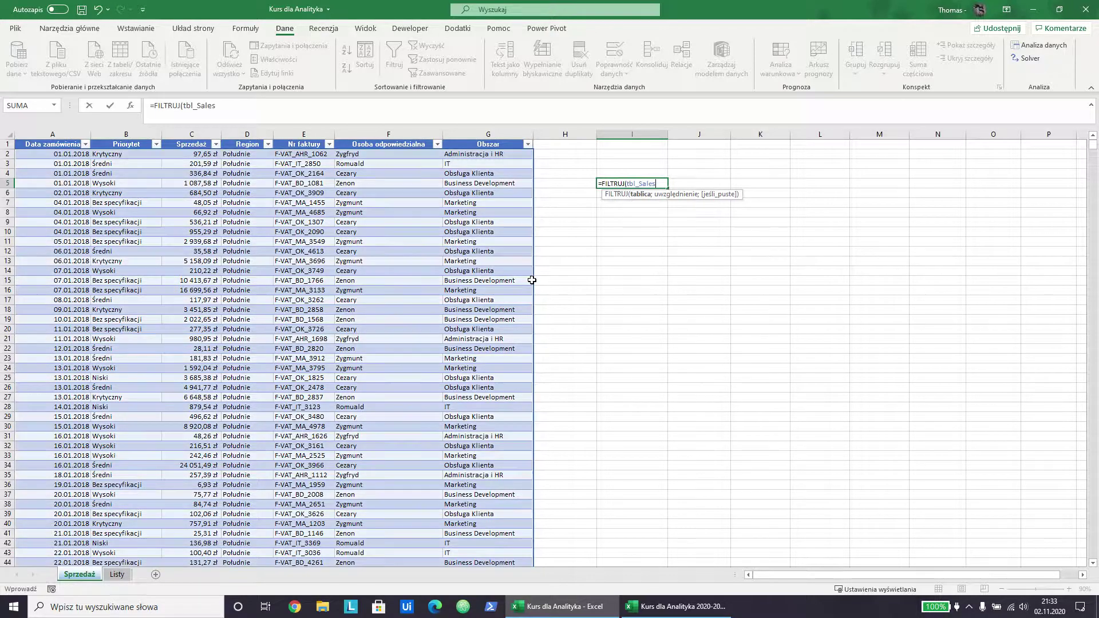
type(";")
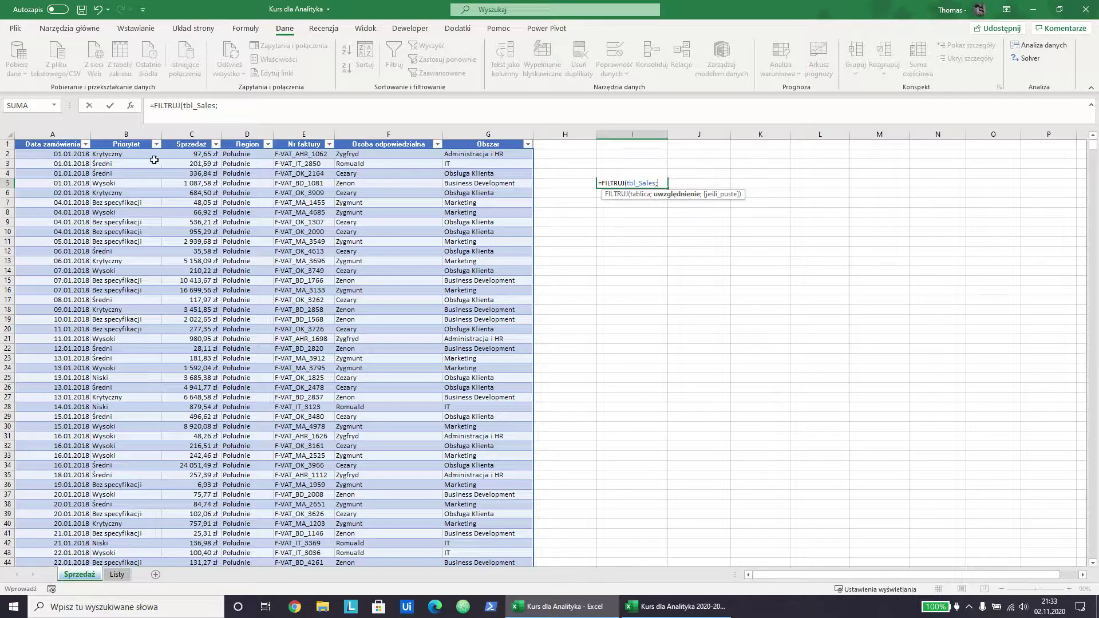
left_click(154, 158)
key("ctrl+shift+Down")
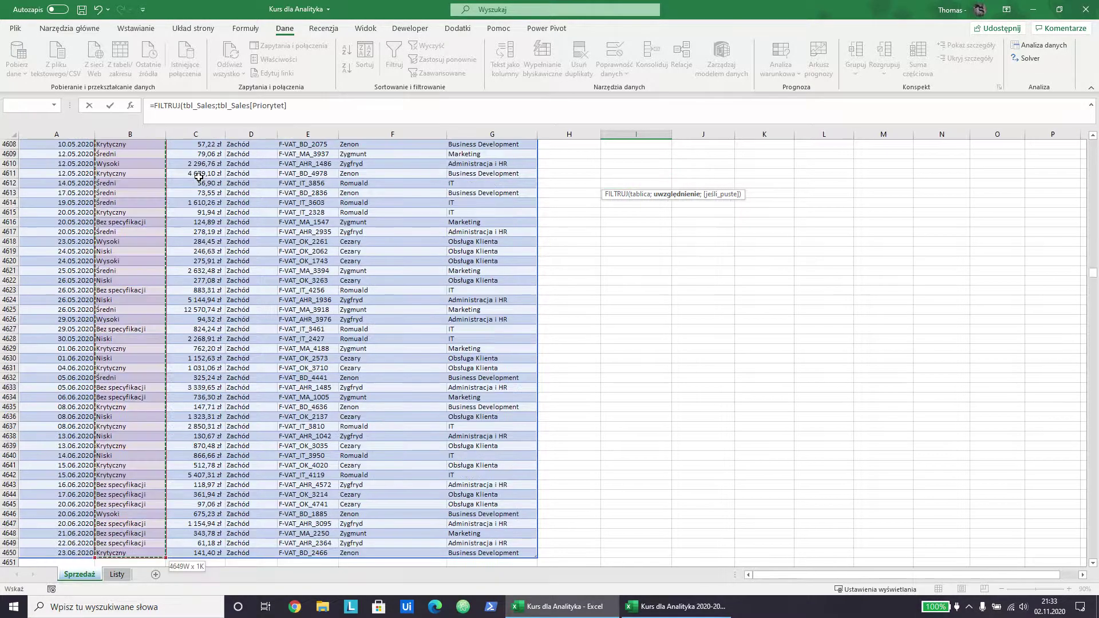
type("=\"Wys")
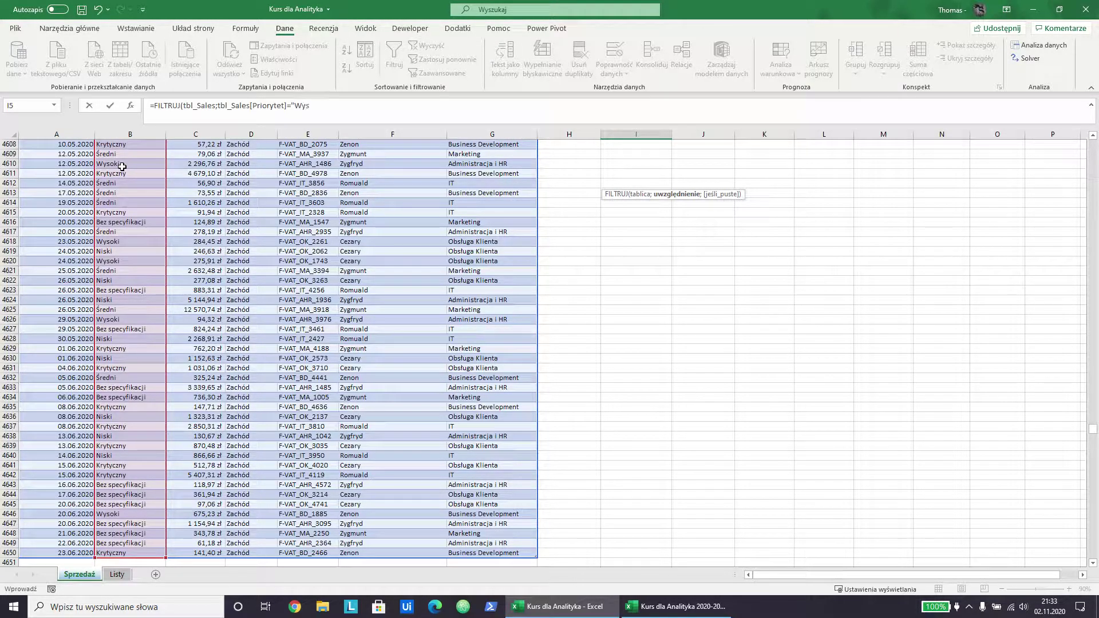
type("oki\")")
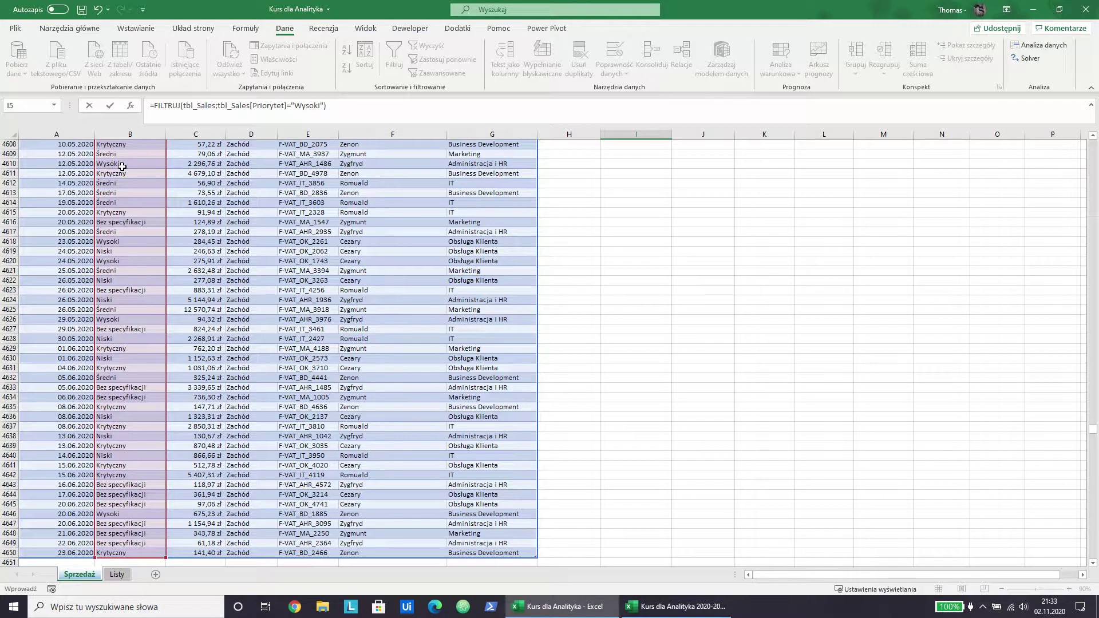
Step: Commit the FILTRUJ formula so Wysoki rows spill from I5, then check how far the spill reaches
key("Return")
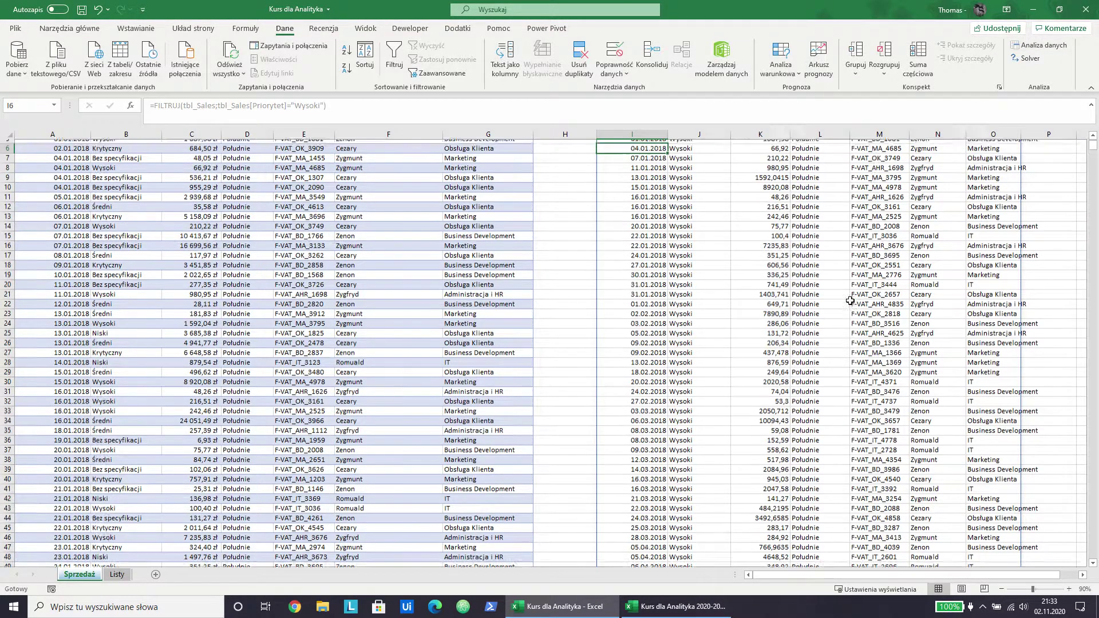
scroll(850, 301, "up", 2)
left_click(693, 212)
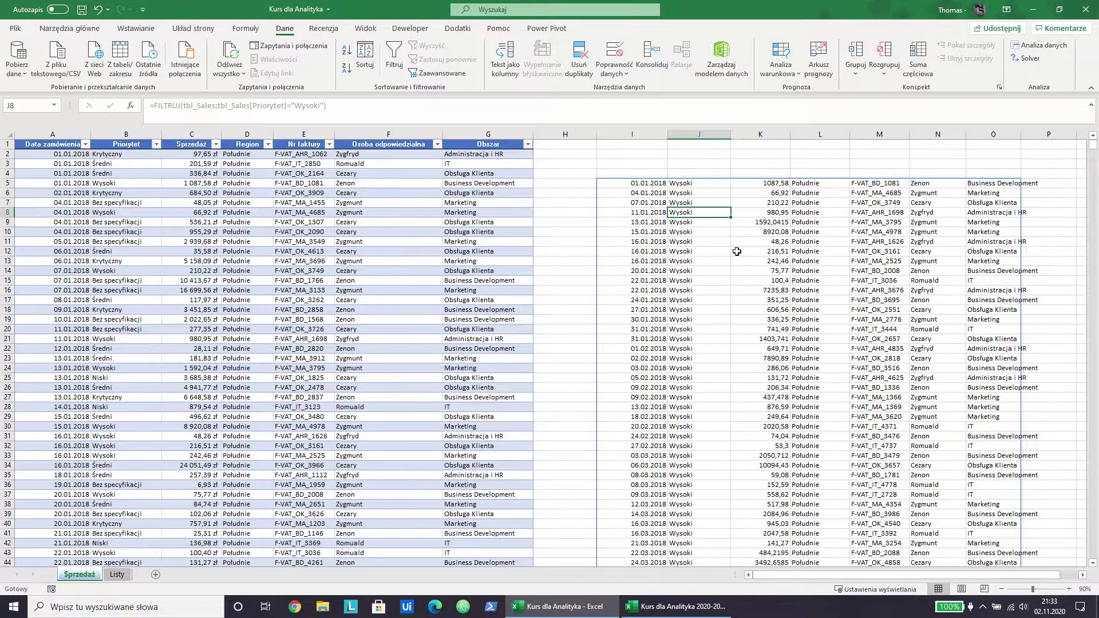
key("ctrl+Down")
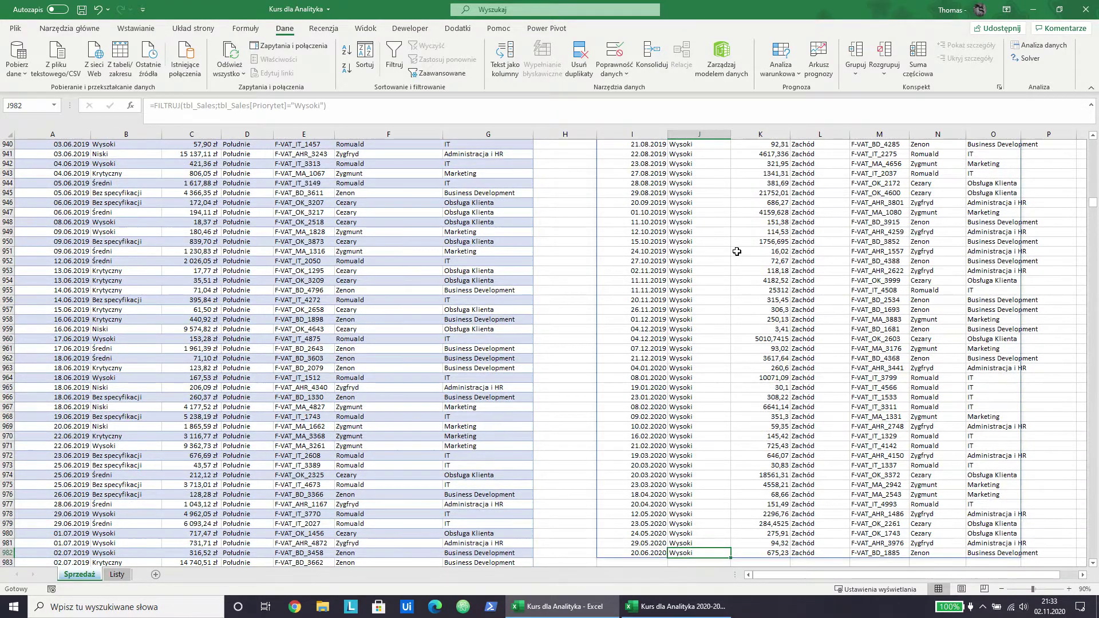
key("ctrl+Up")
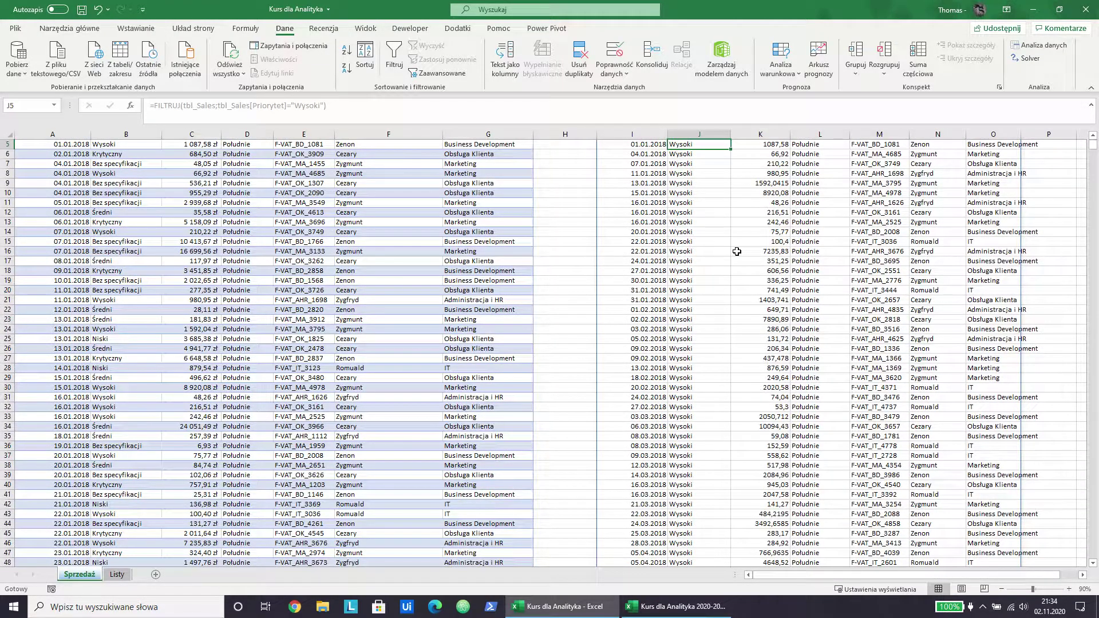
Step: Inspect several values, dates and Priorytet cells in the spilled results
scroll(755, 229, "up", 2)
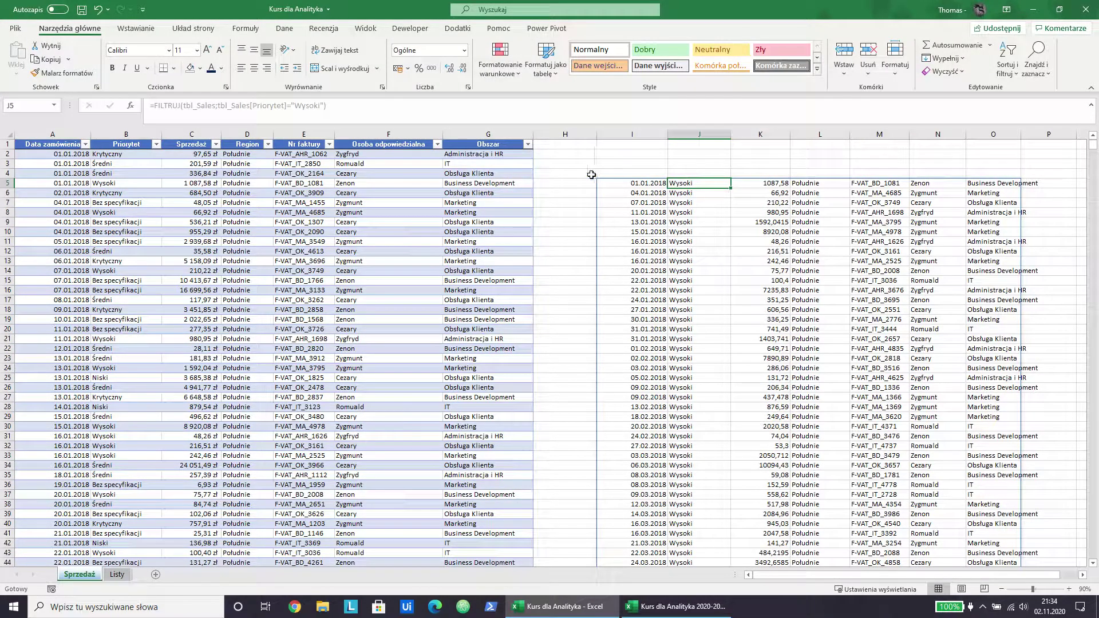
left_click(812, 229)
left_click(647, 223)
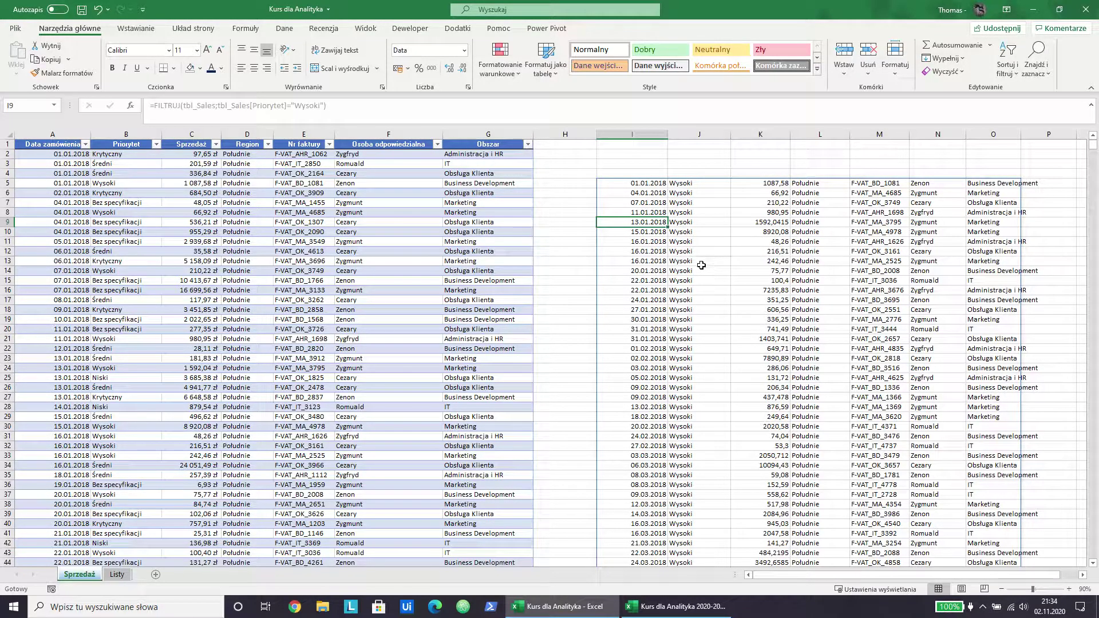
left_click(678, 182)
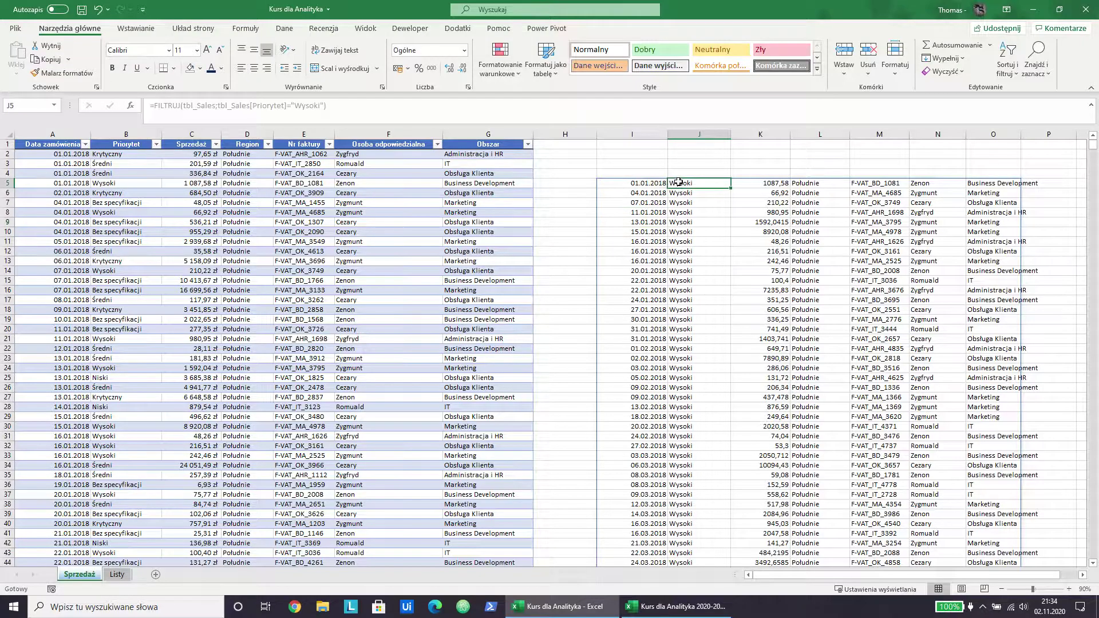
left_click(651, 261)
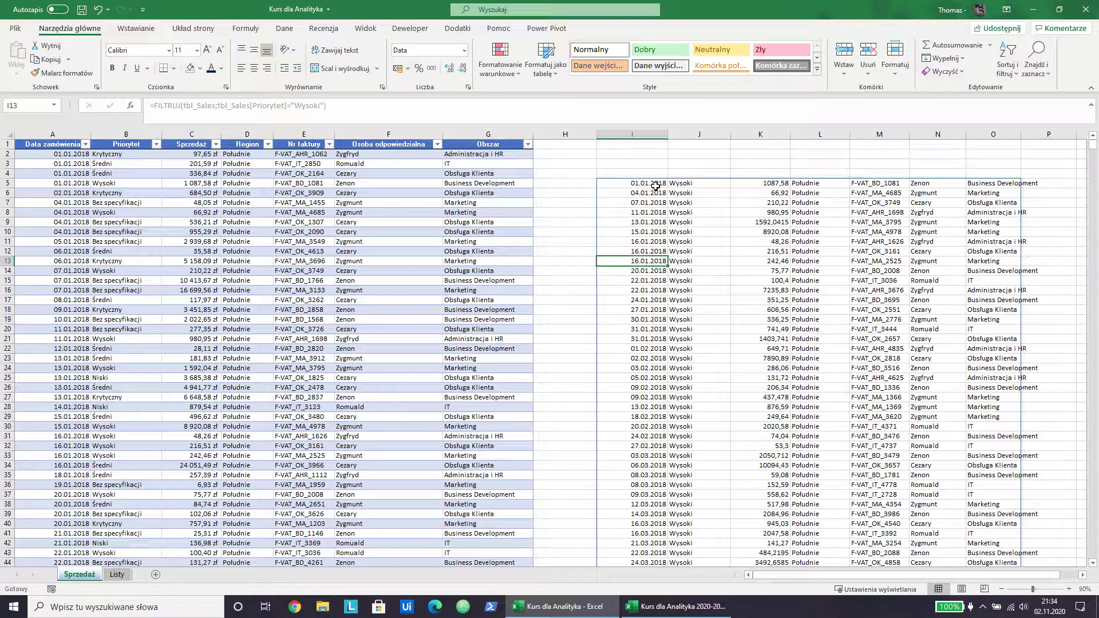
left_click(692, 184)
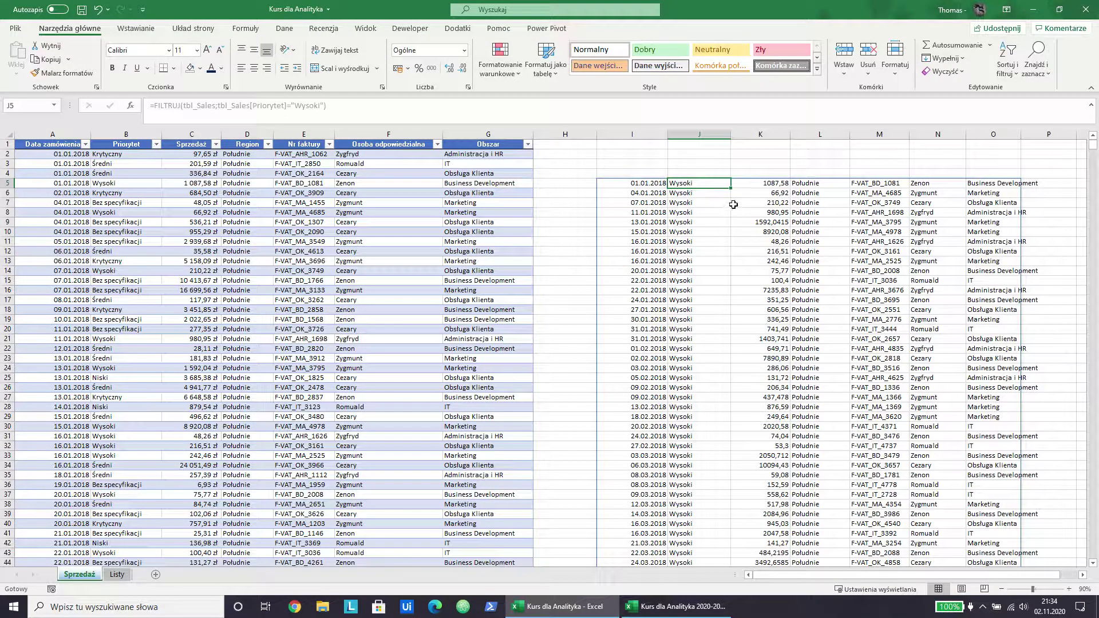
left_click(693, 143)
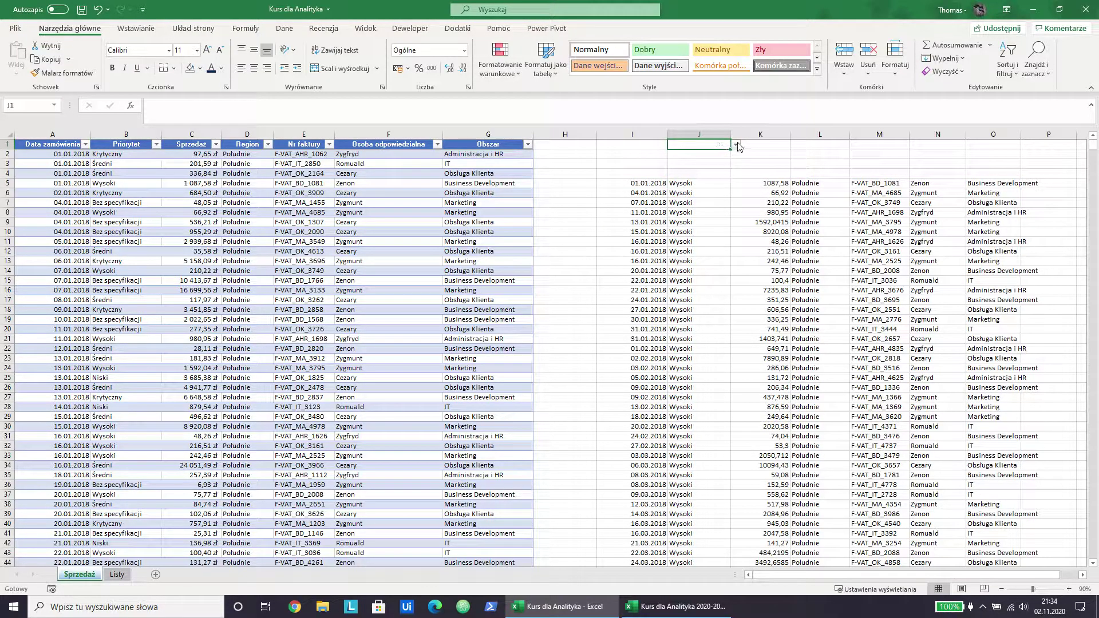
Step: Type the label Priorytet into cell I1
left_click(647, 148)
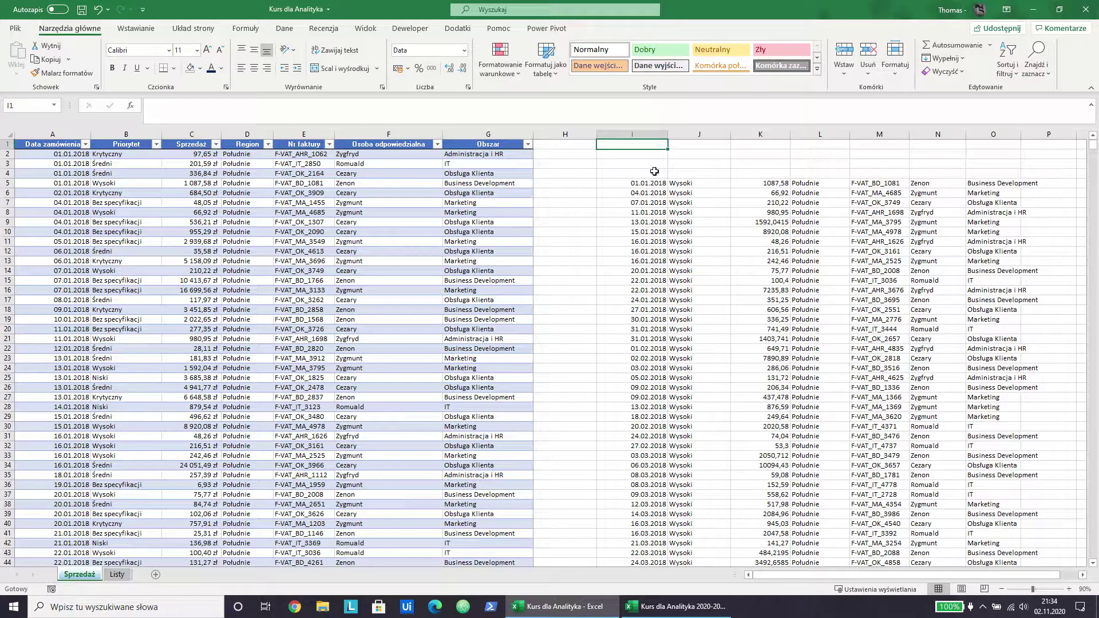
type("Pri")
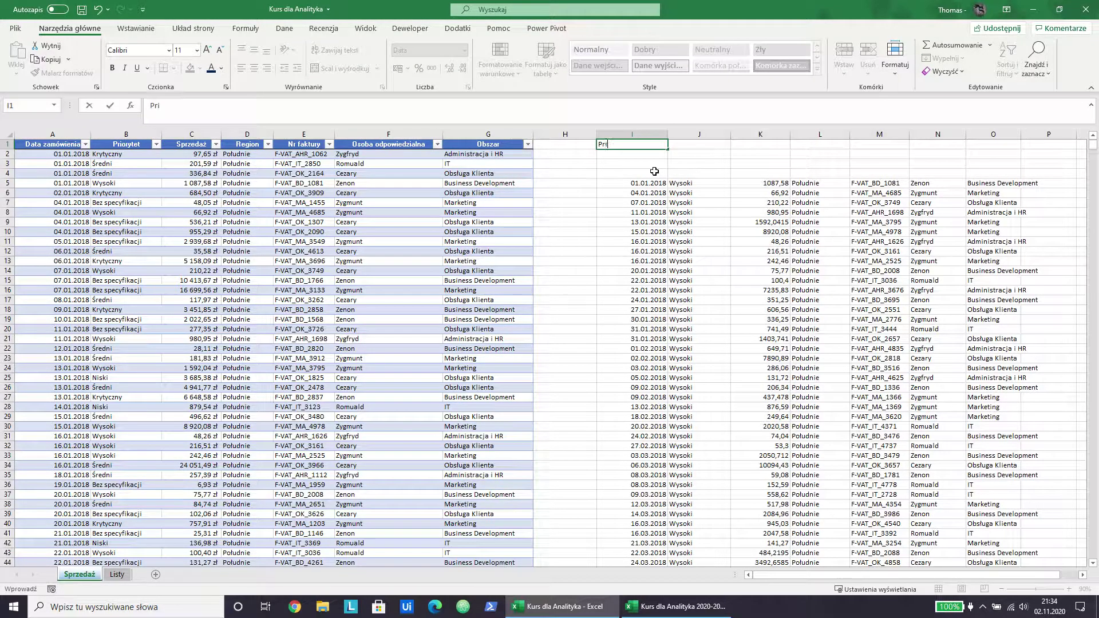
type("orytet")
key("Return")
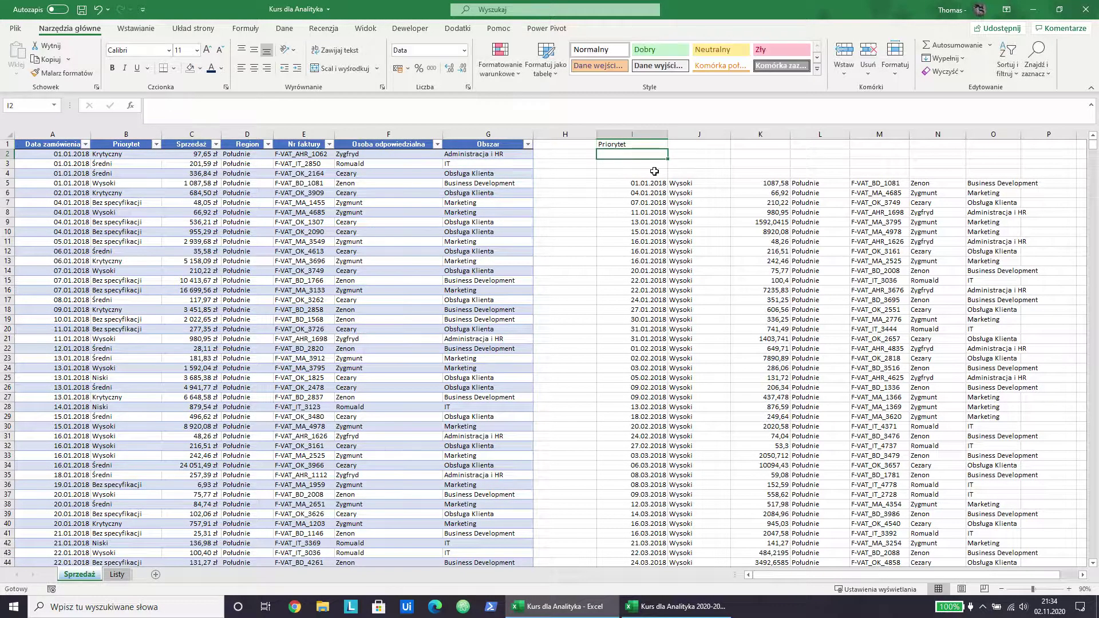
key("Up")
key("Right")
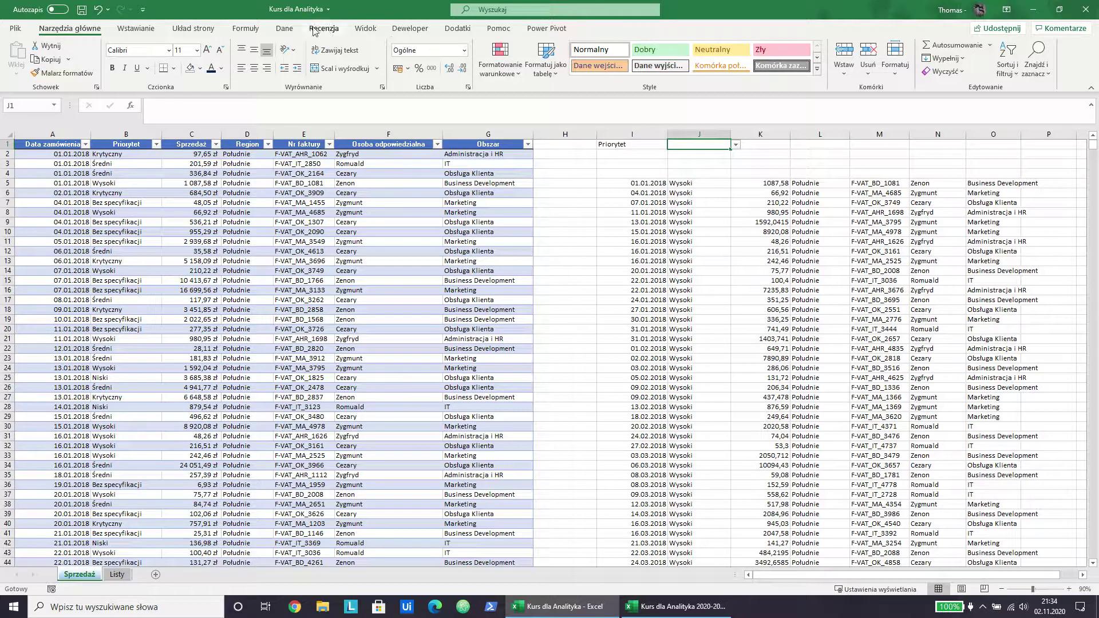
Step: Give J1 a Data Validation list sourced from the Priorytet values on the Listy sheet
left_click(282, 28)
left_click(607, 68)
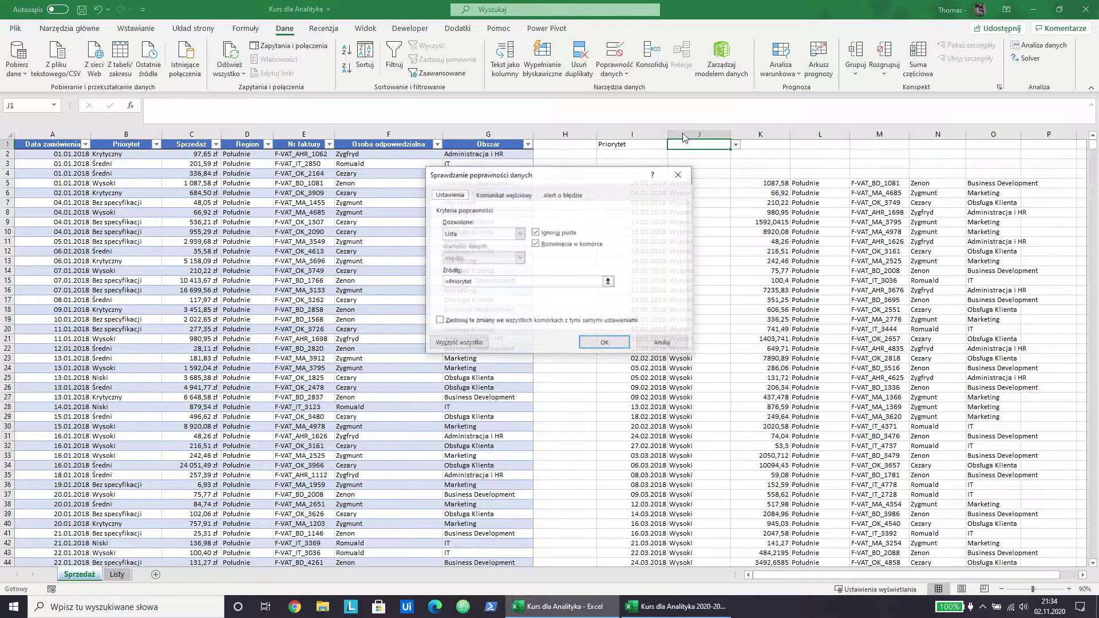
left_click(608, 281)
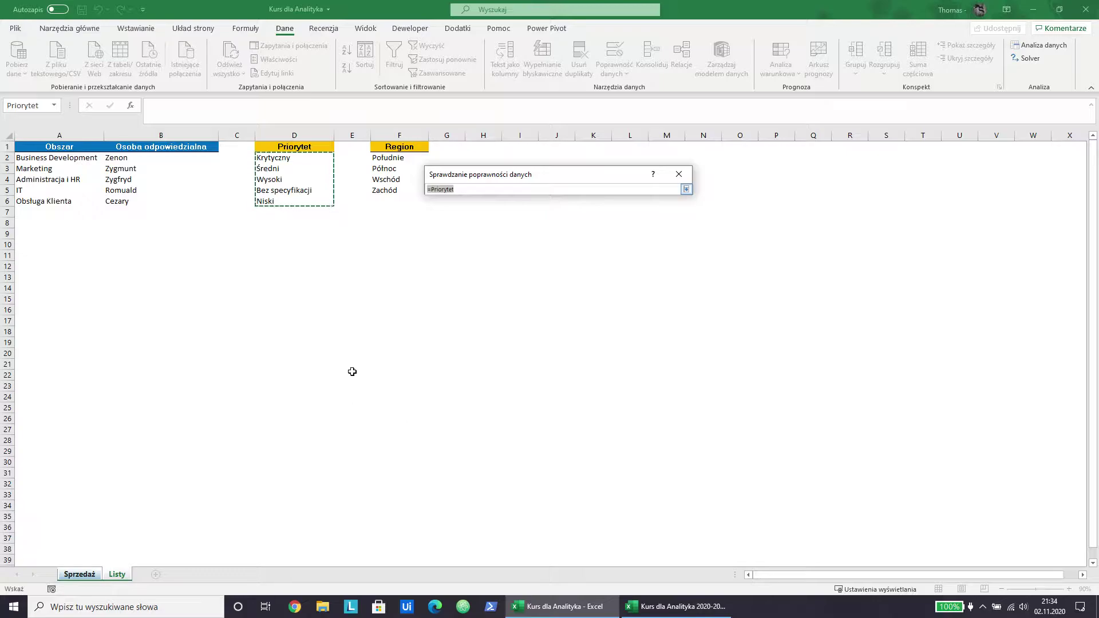
left_click_drag(282, 162, 281, 202)
key("Return")
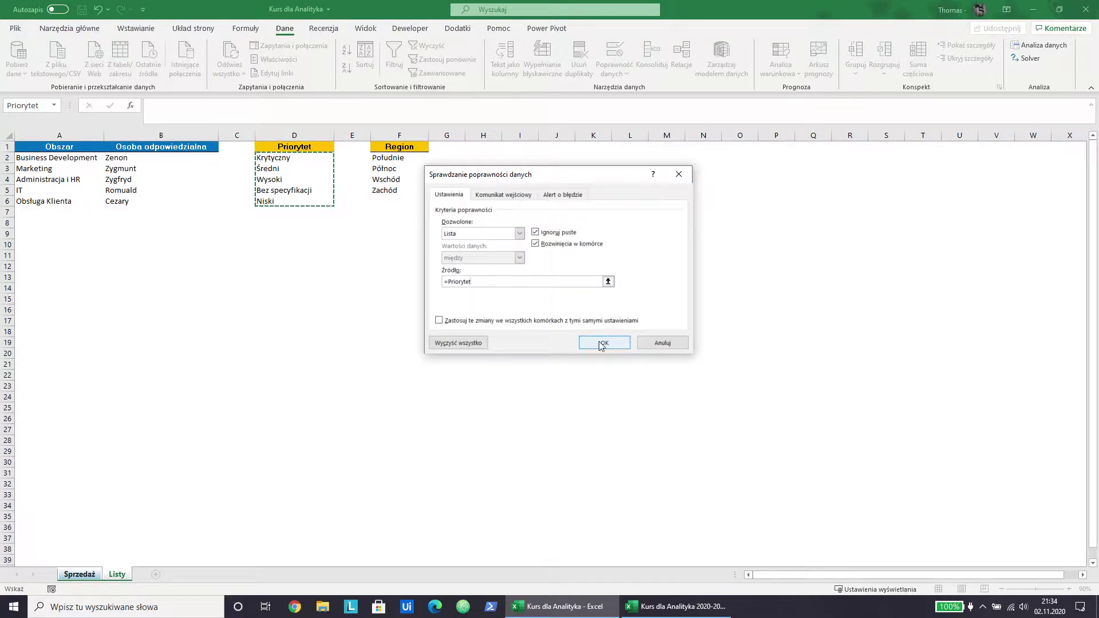
left_click(595, 344)
Step: Set J1 to Krytyczny from its drop-down list
left_click(735, 144)
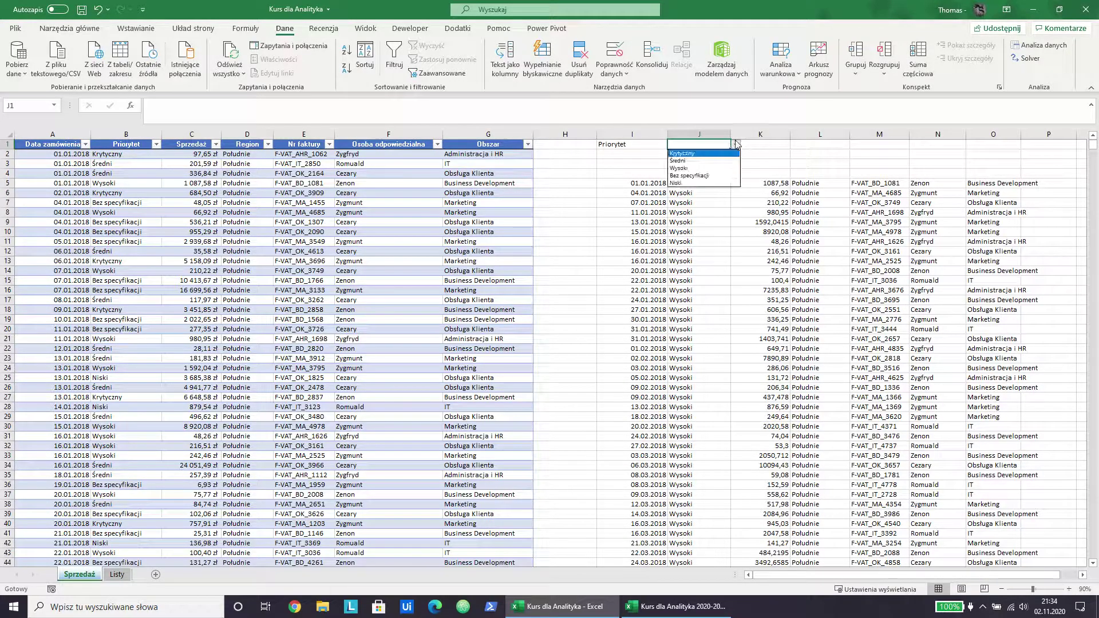
left_click(682, 153)
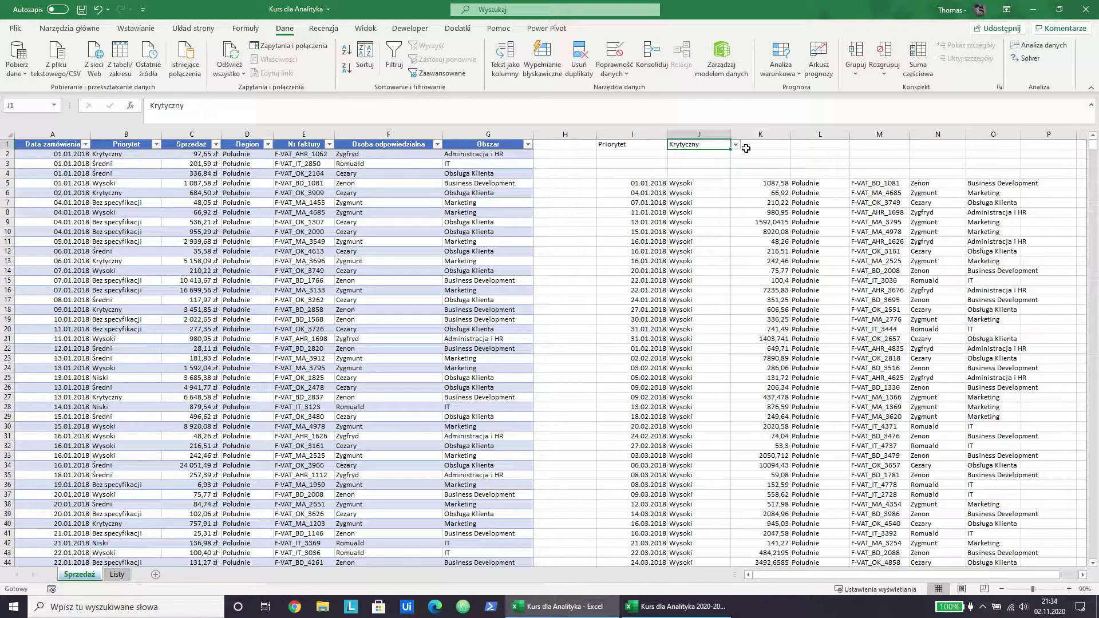
left_click(735, 144)
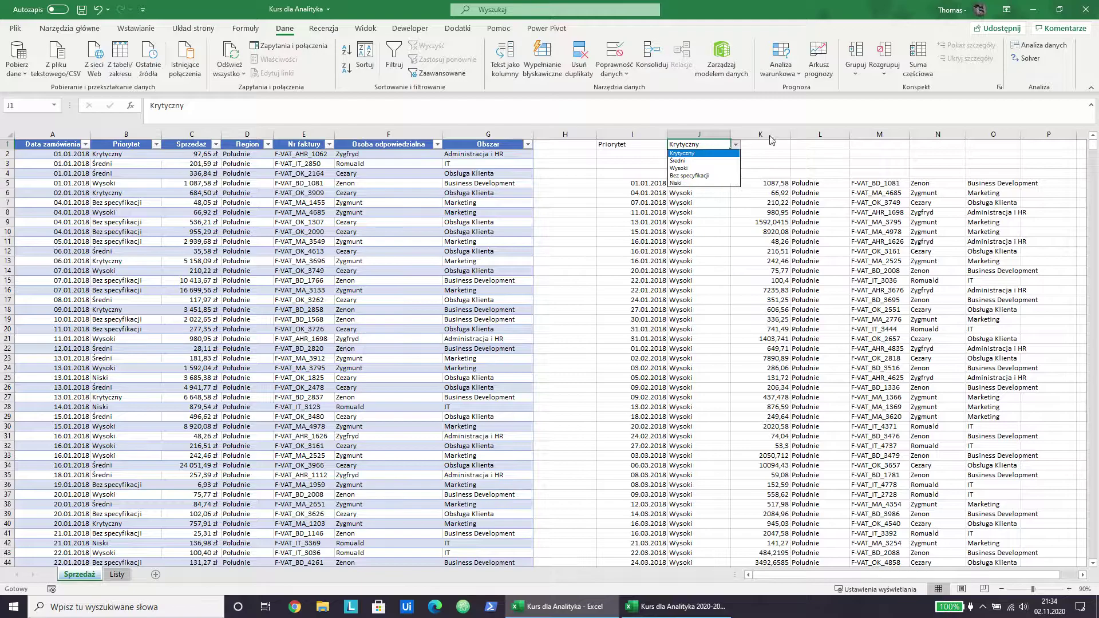
left_click(683, 153)
left_click(671, 184)
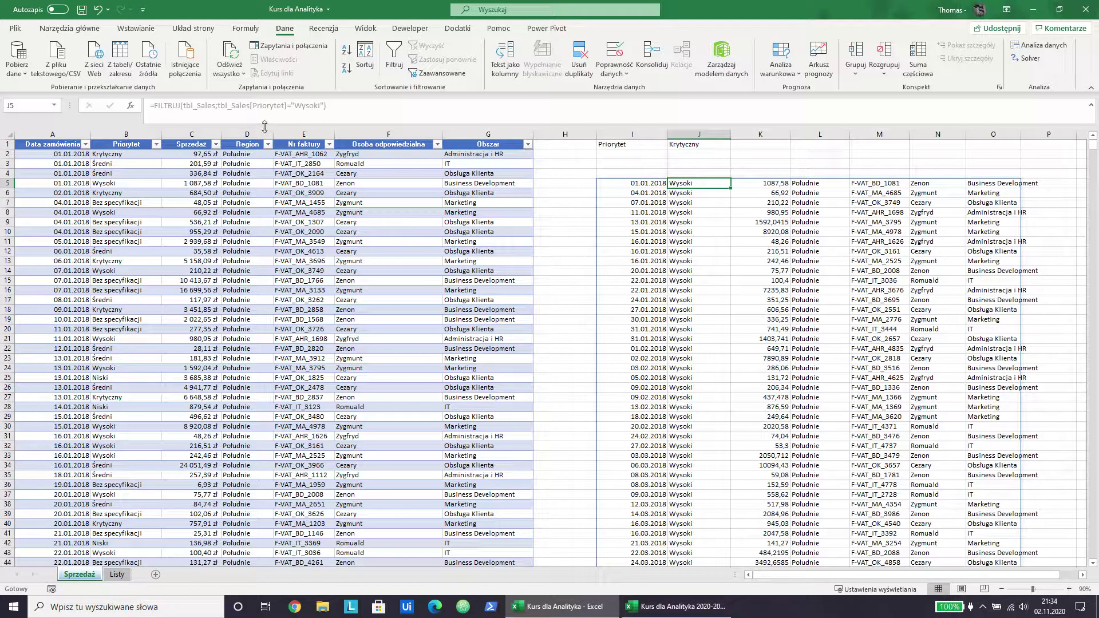
Step: Inspect several cells of the spilled results and the formula in I5
left_click(634, 184)
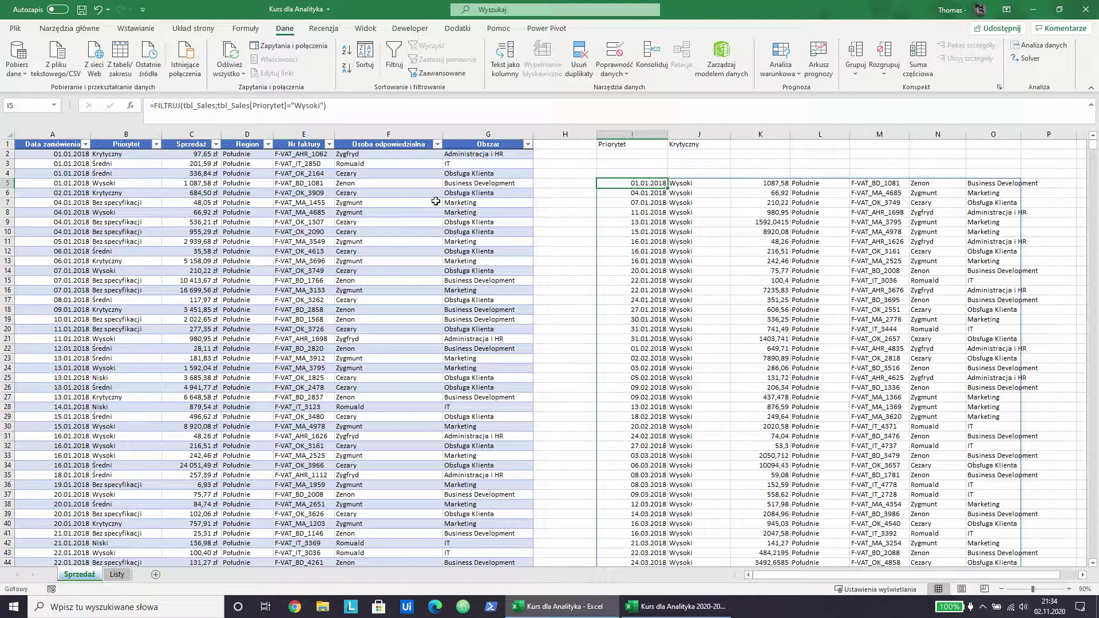
left_click(735, 222)
left_click(733, 302)
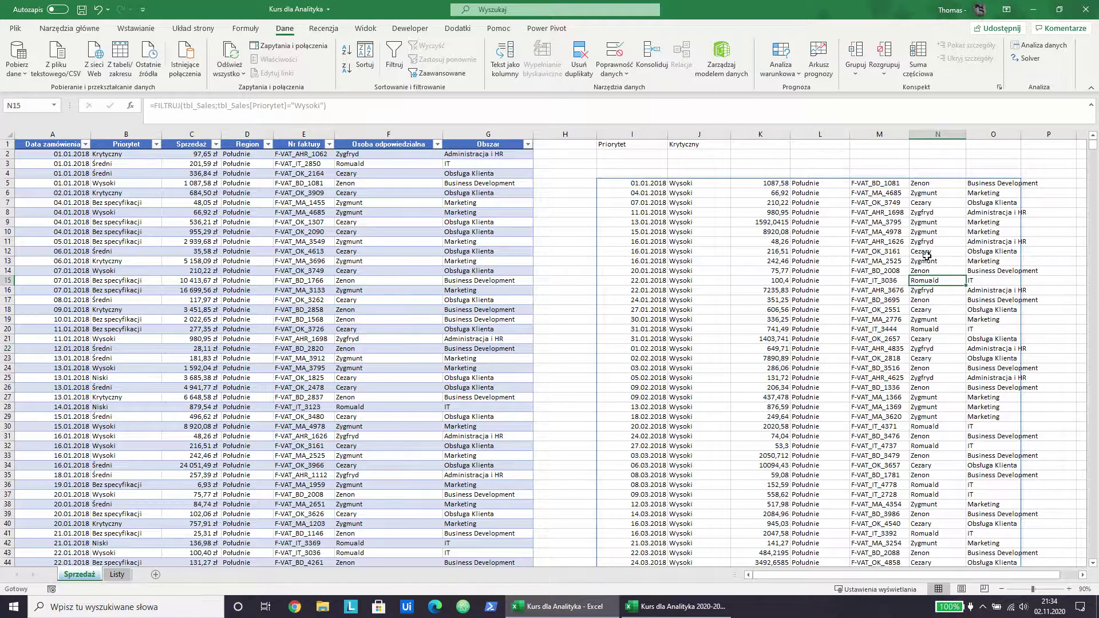
left_click(820, 203)
left_click(699, 280)
left_click(649, 182)
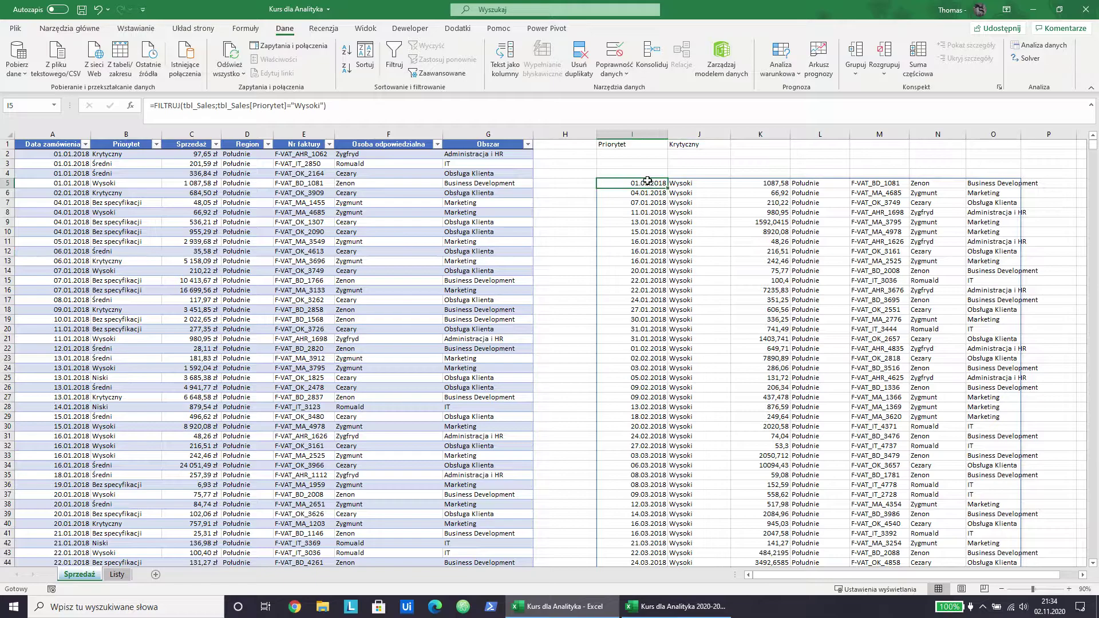
left_click(761, 290)
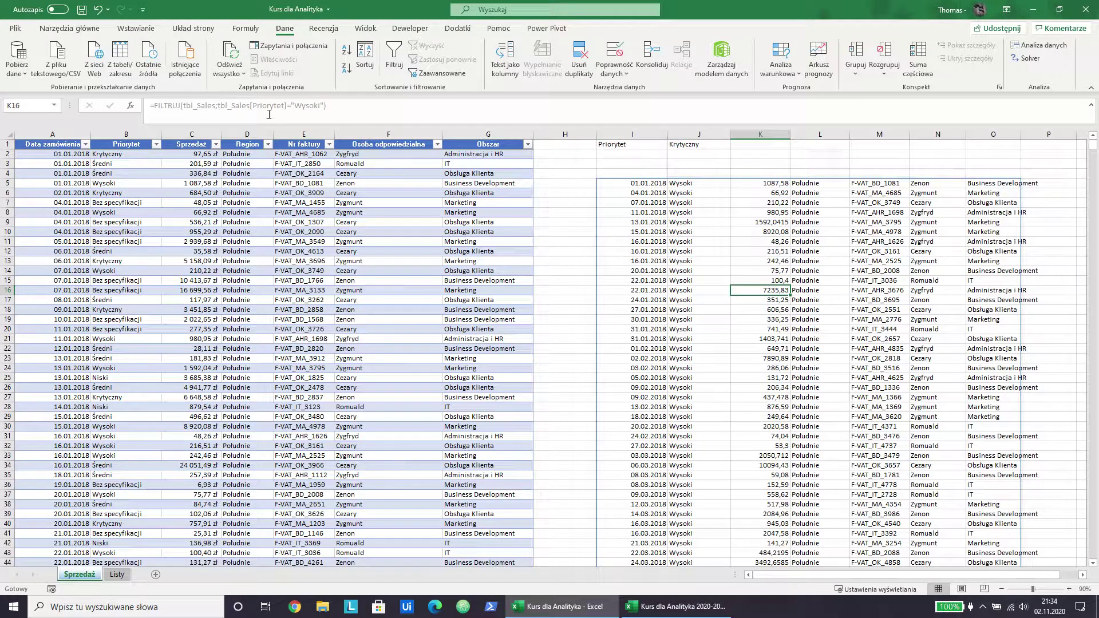
left_click(641, 181)
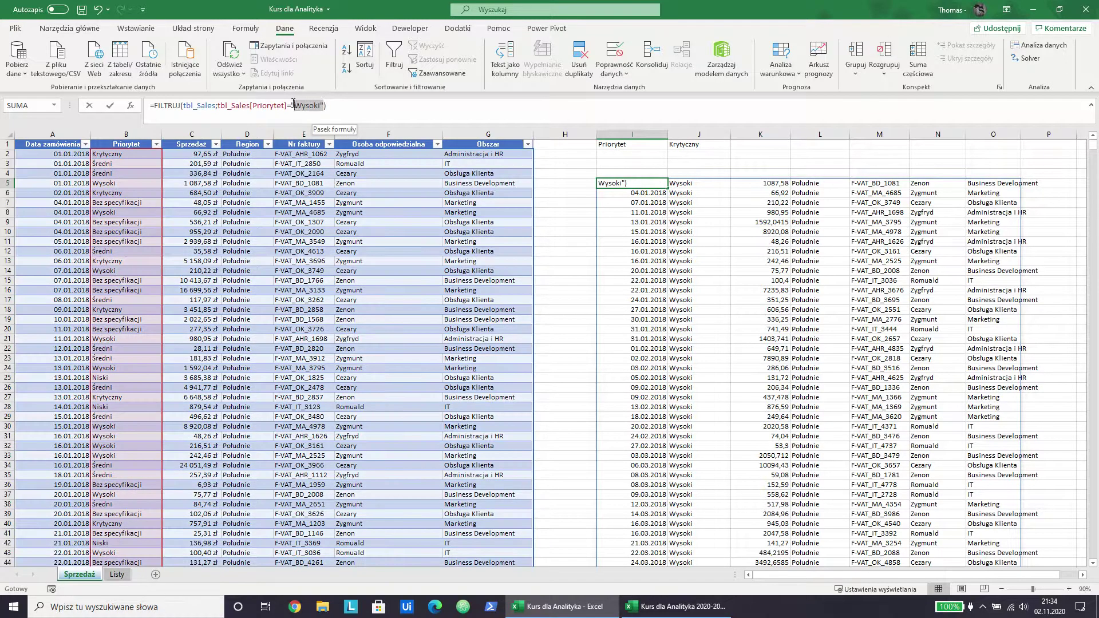
Step: Replace the hard-coded "Wysoki" criterion in I5's formula with a reference to J1
left_click_drag(323, 105, 290, 106)
left_click(677, 144)
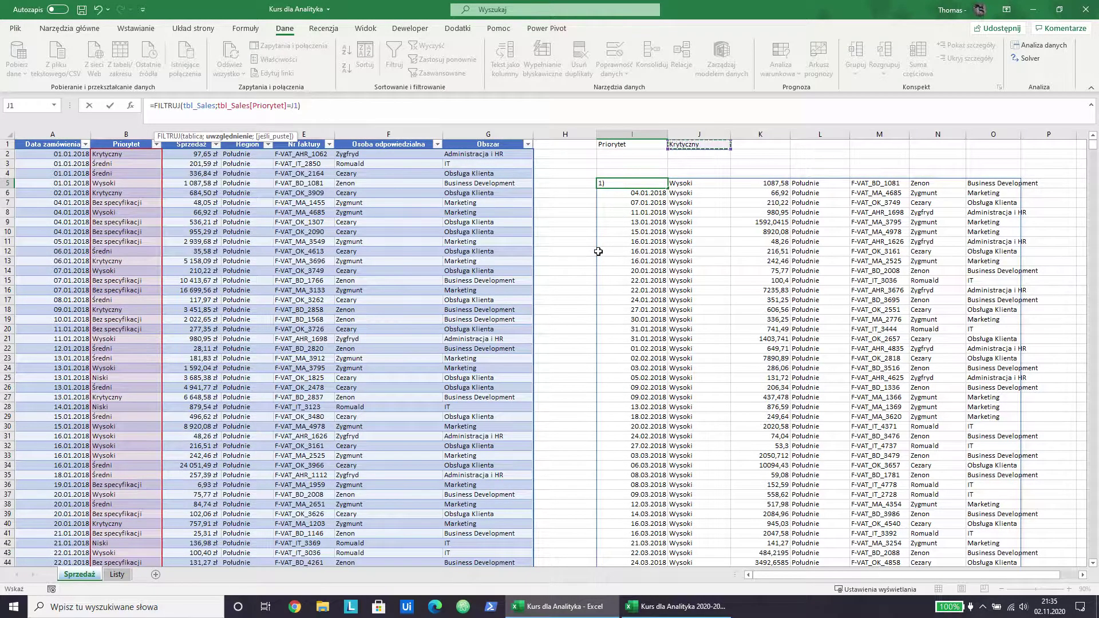
key("Return")
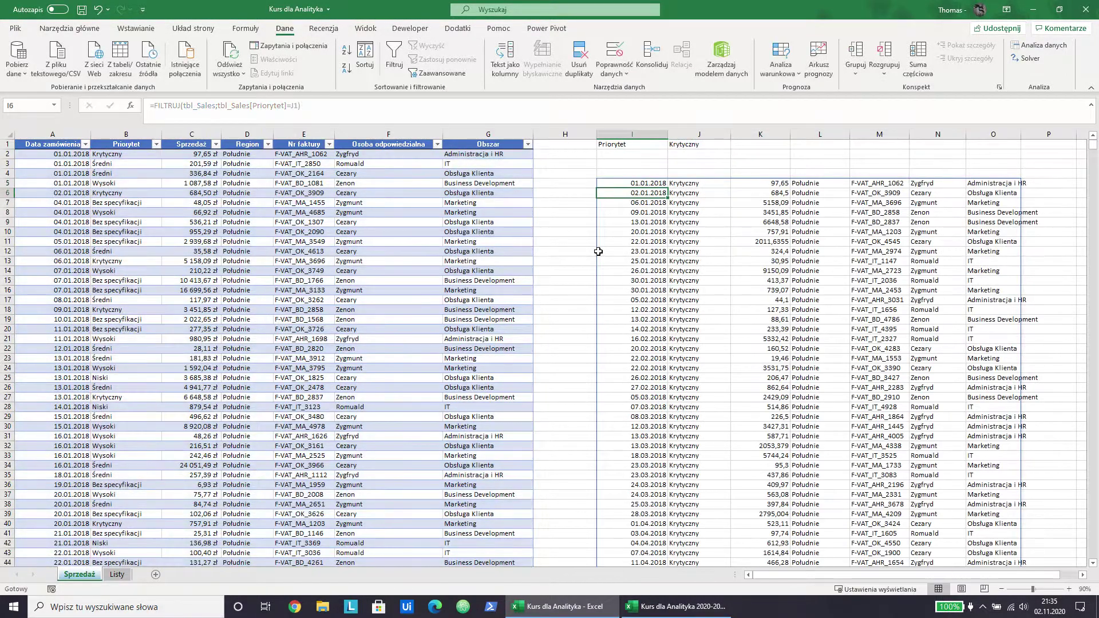
Step: Switch the J1 priority to Średni, then to Niski, and recheck the results
left_click(710, 144)
left_click(737, 145)
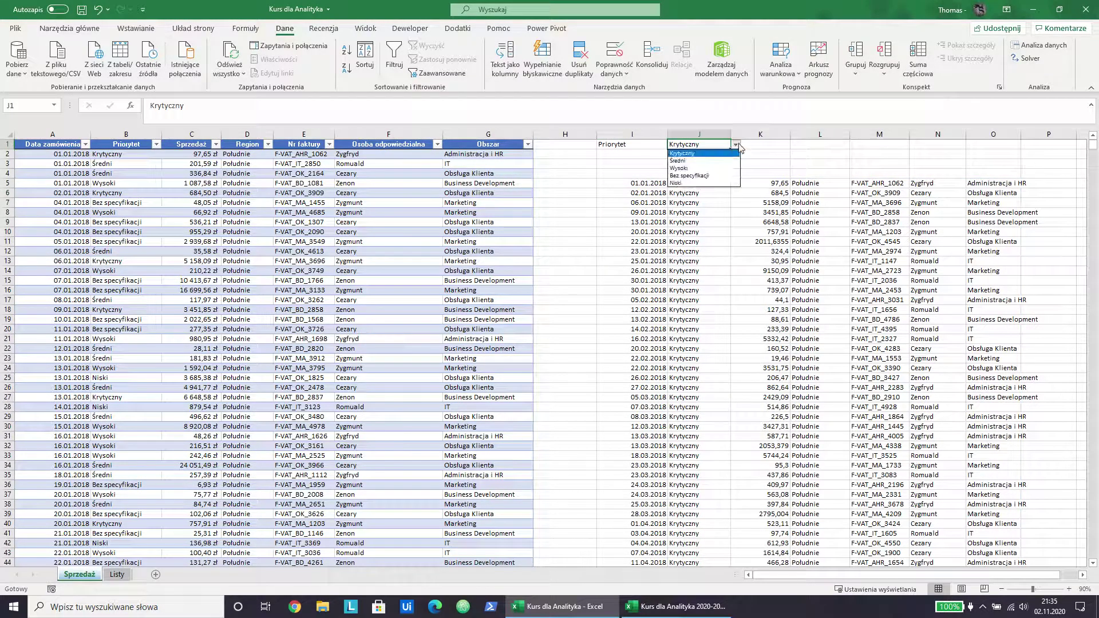
left_click(710, 161)
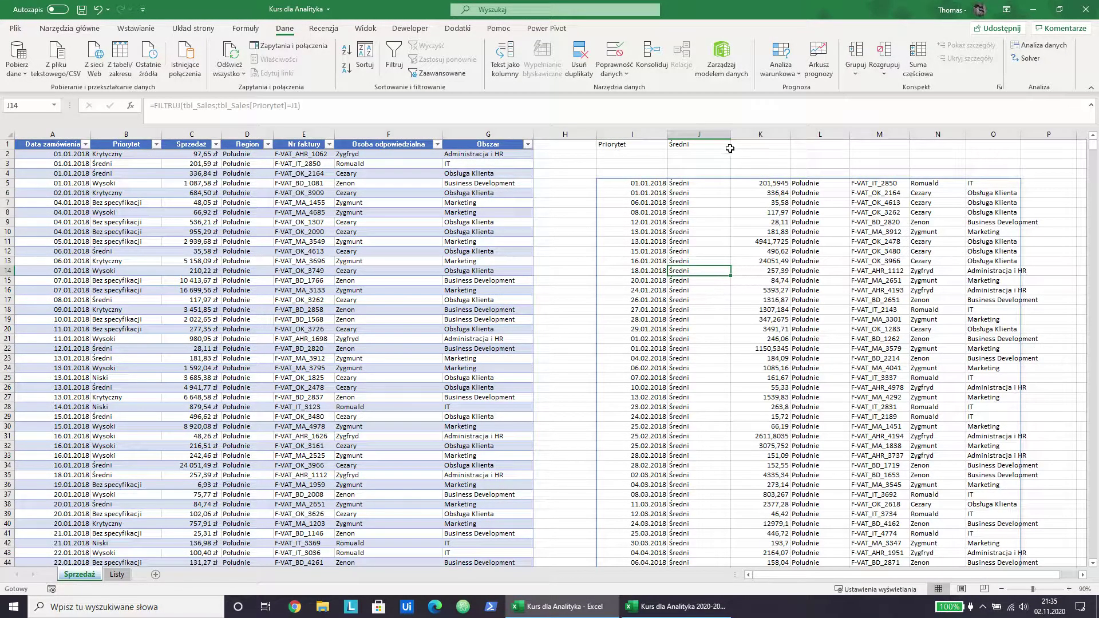
left_click(736, 145)
left_click(703, 183)
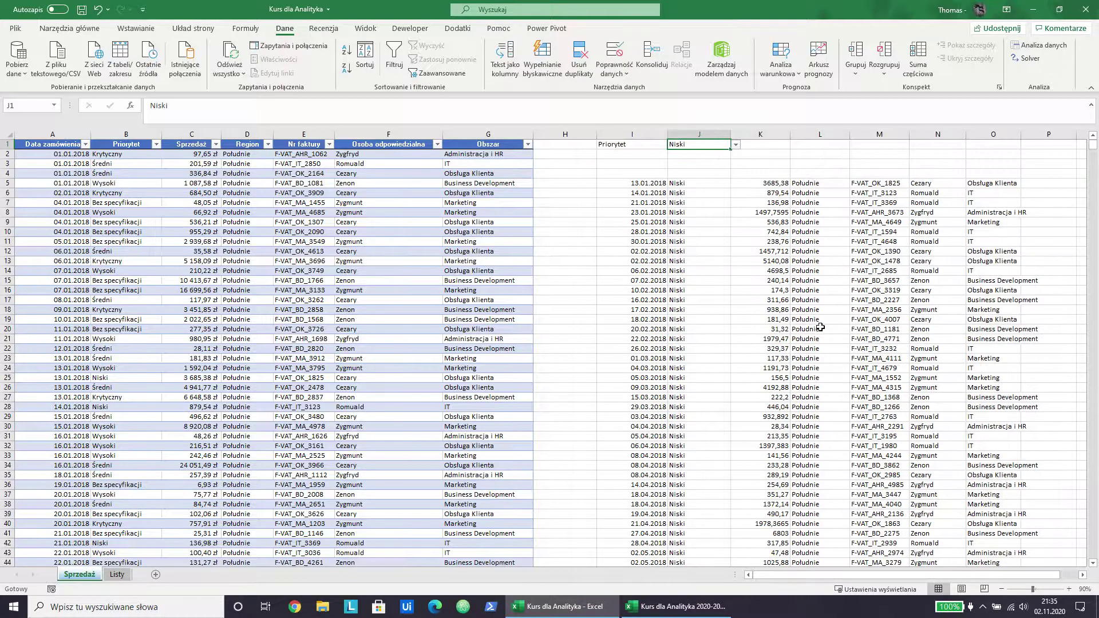
left_click(690, 272)
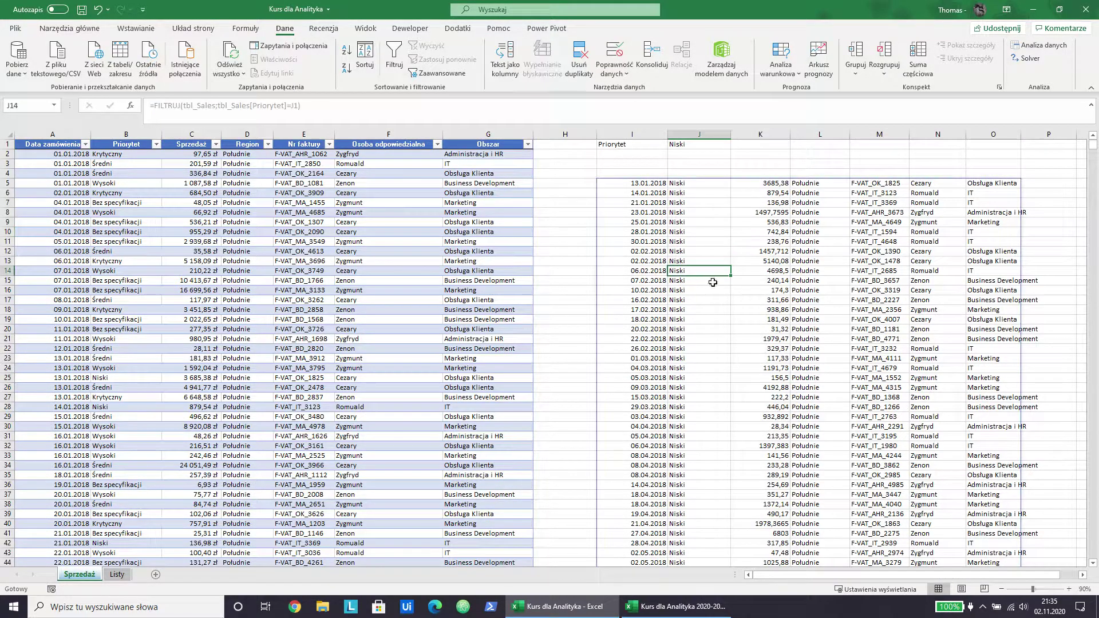
left_click(701, 147)
left_click(692, 183)
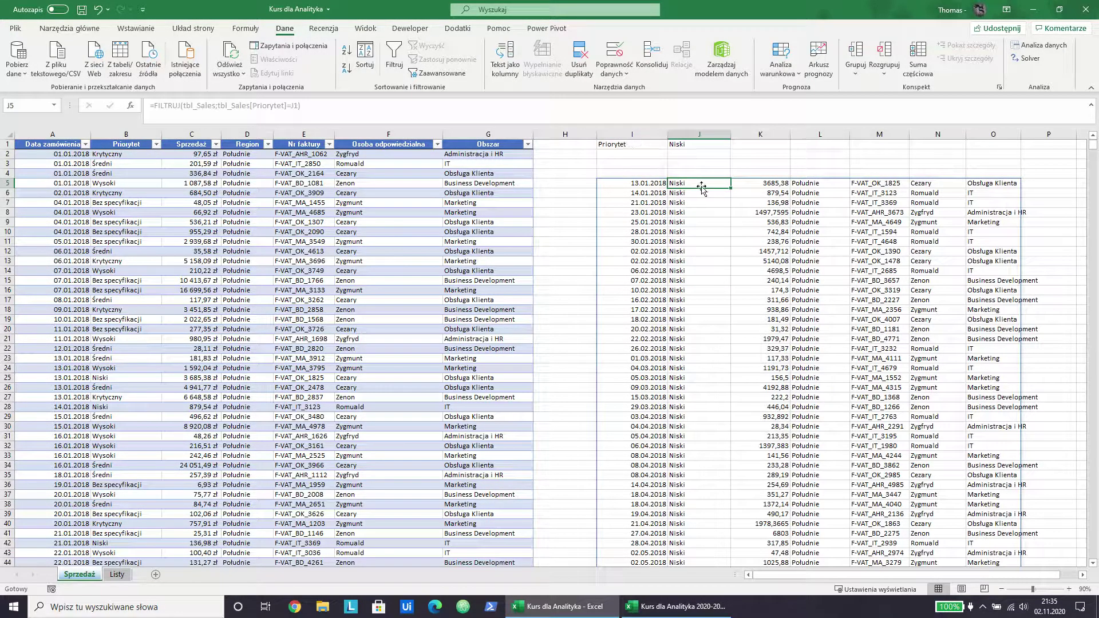
left_click(609, 181)
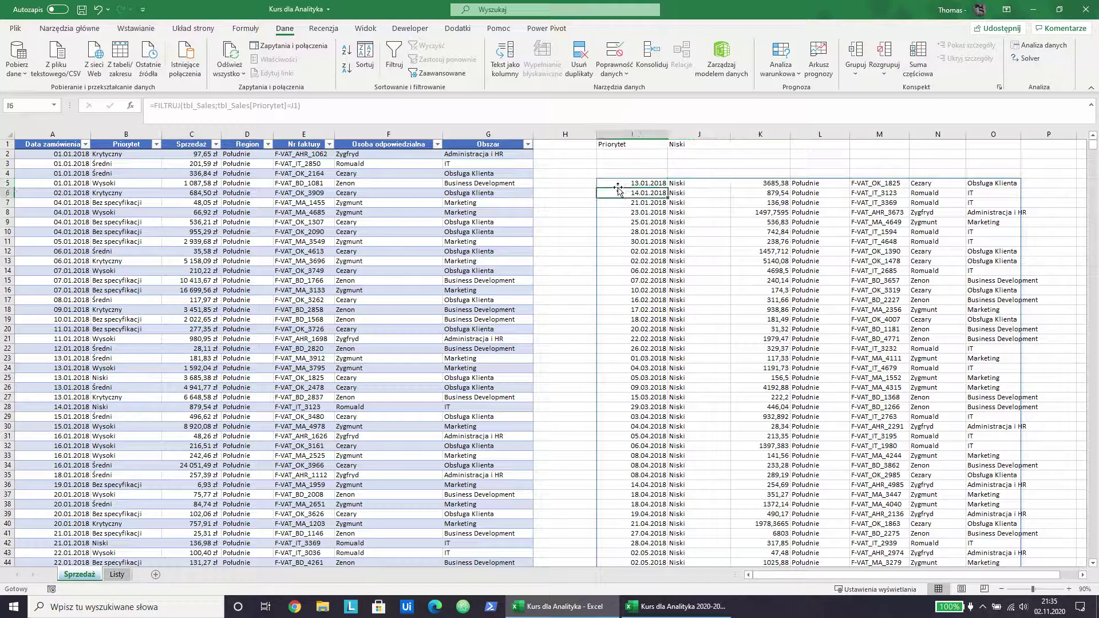
Step: Wrap the Priorytet condition in parentheses and append a * to I5's formula
left_click(221, 105)
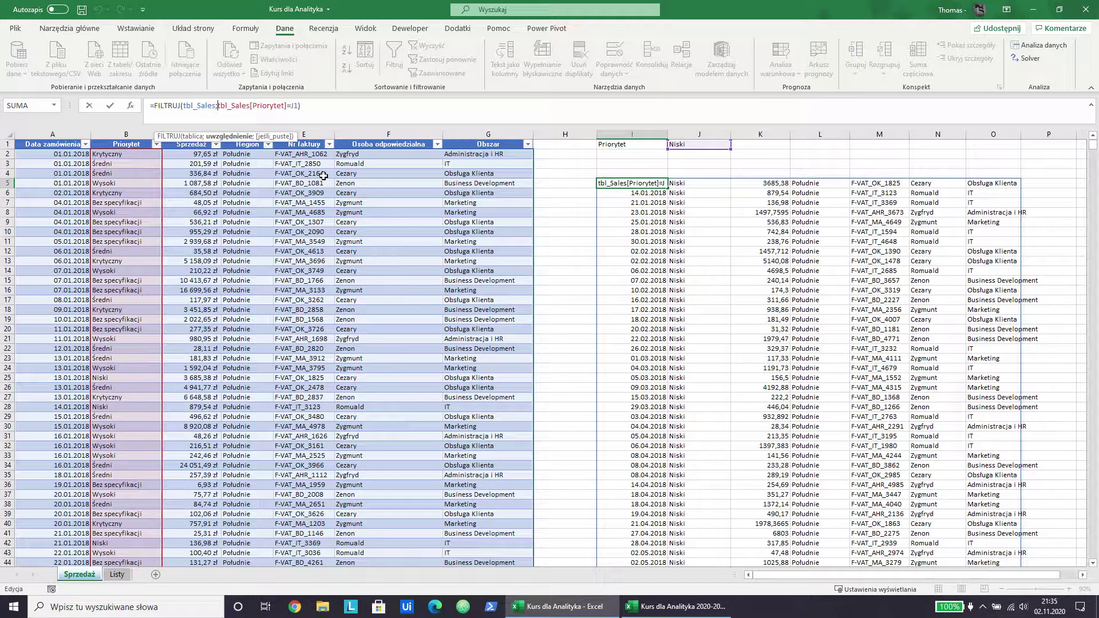
type("oraz")
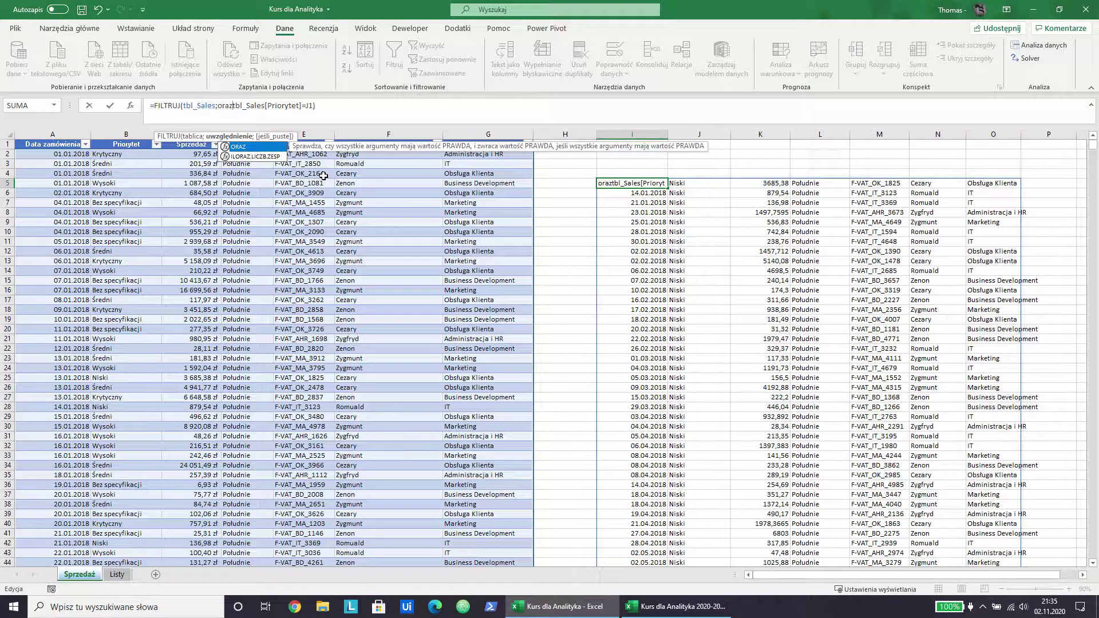
key("BackSpace")
key("BackSpace")
key("BackSpace")
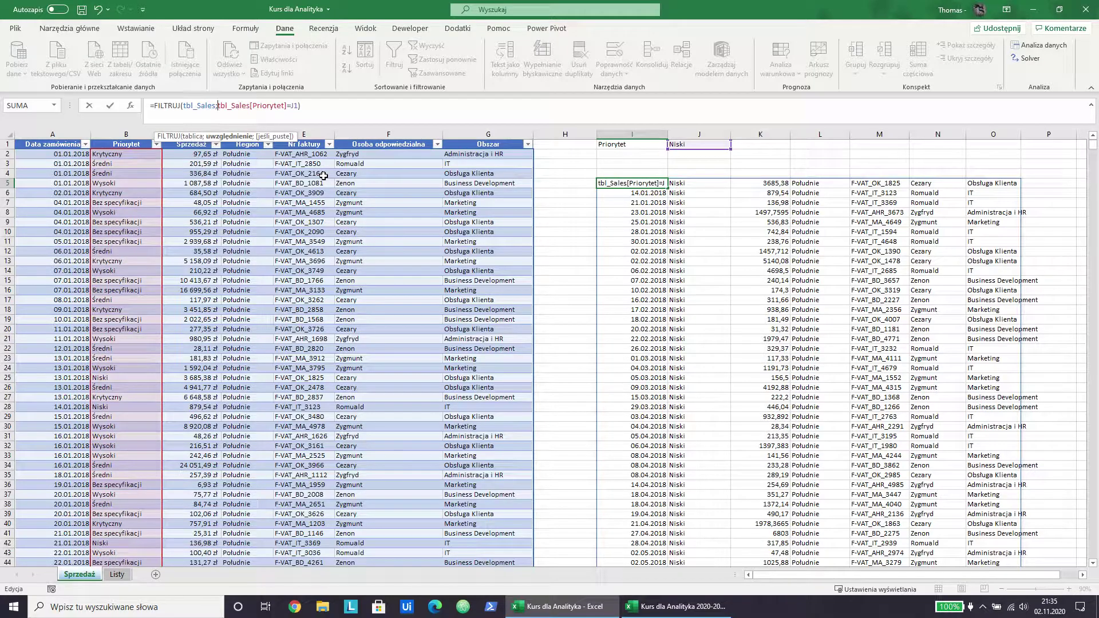
type("(")
key("End")
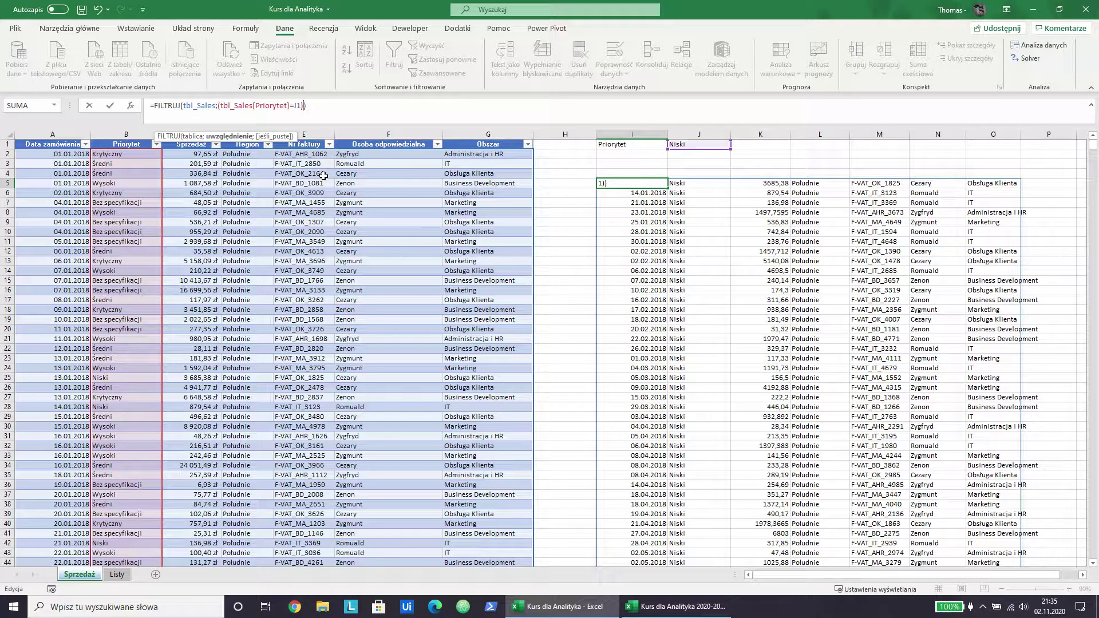
type("*")
Step: Add the condition (tbl_Sales[Region]=L1) and confirm the formula, which returns #OBL!
left_click(256, 154)
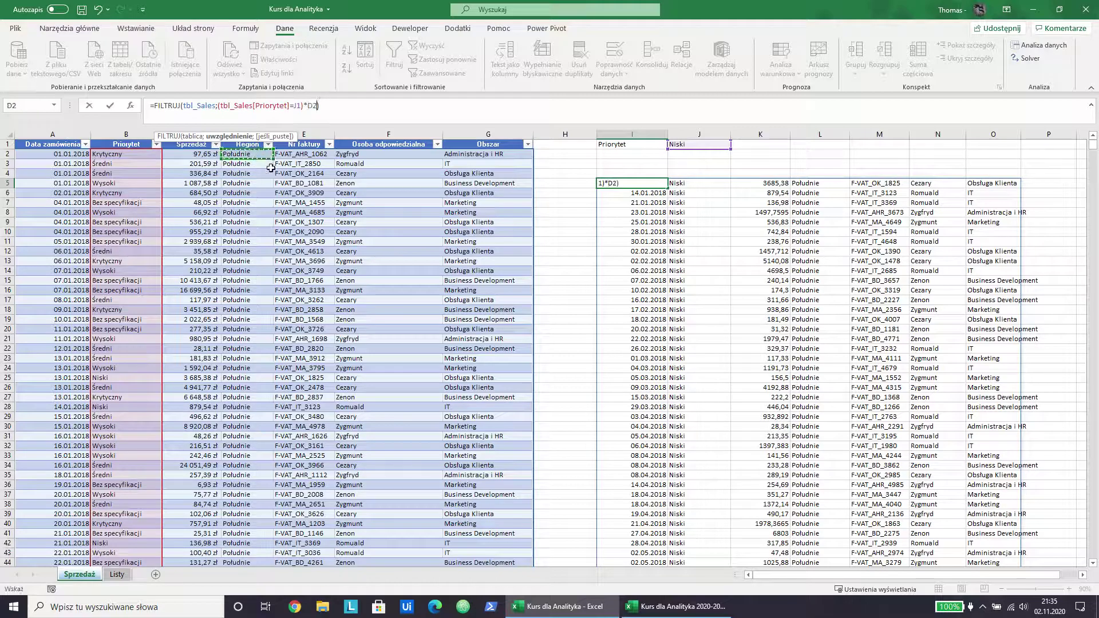
key("ctrl+shift+Down")
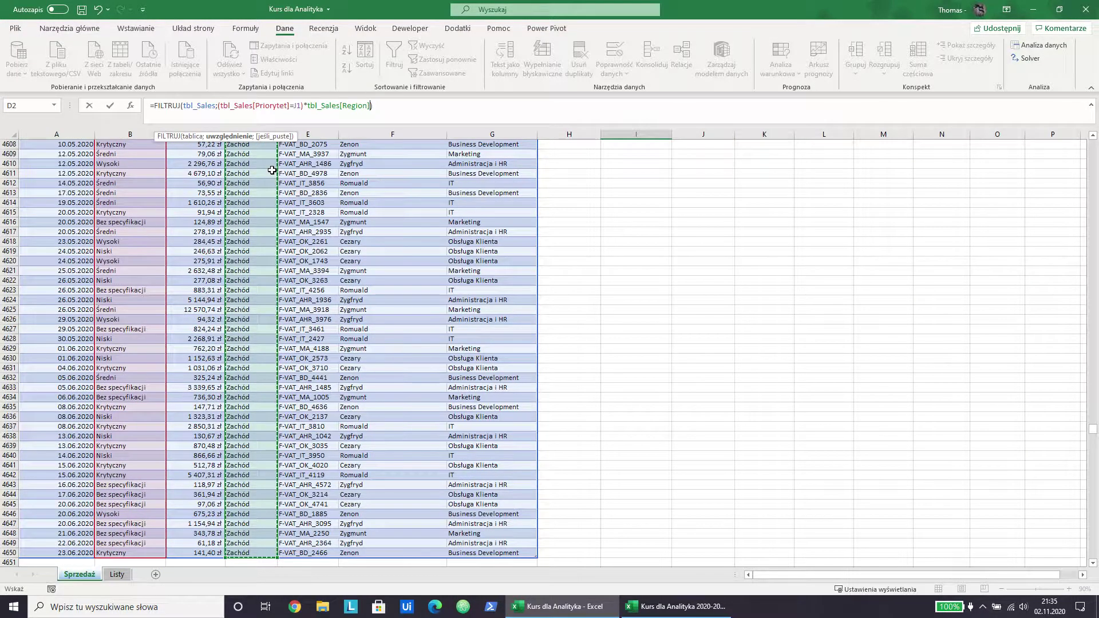
type("=")
left_click(820, 182)
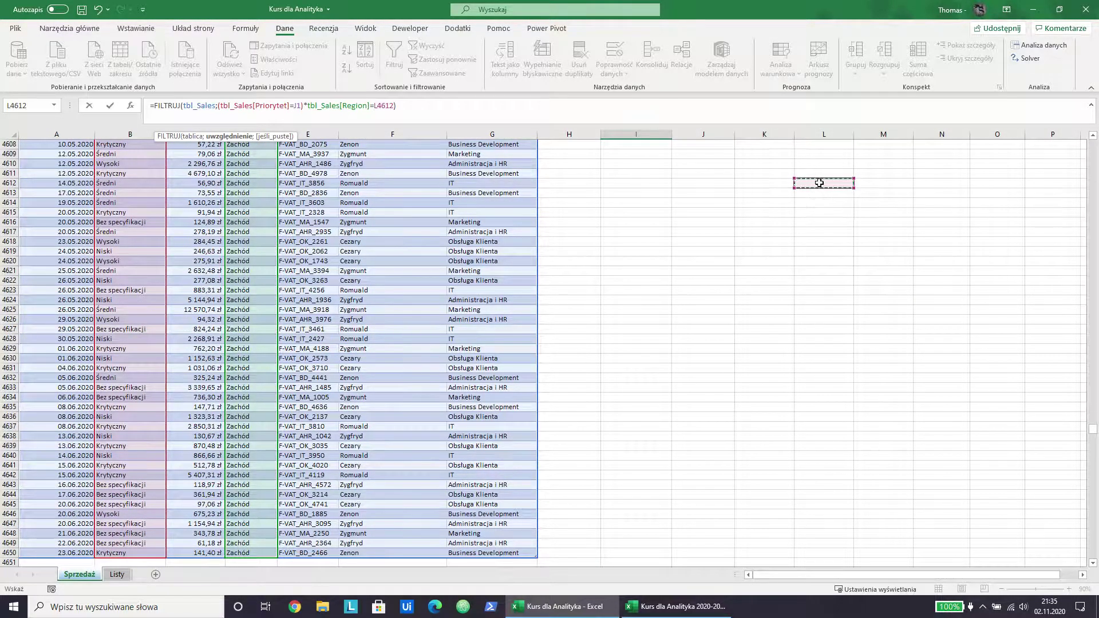
key("ctrl+Up")
key("ctrl+Up")
key("ctrl+Up")
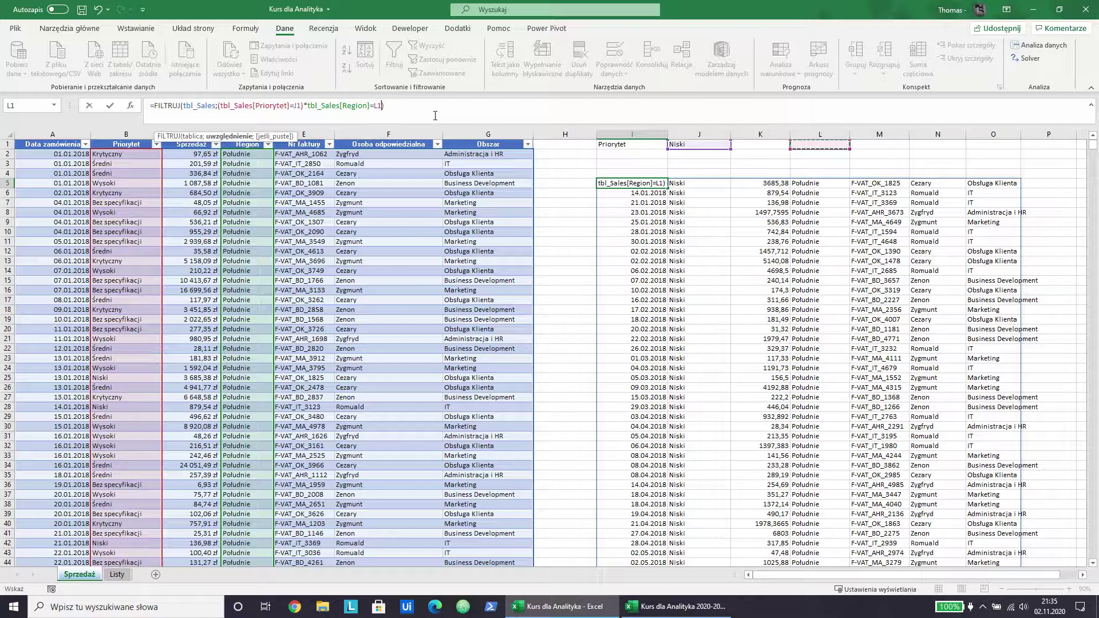
type(")")
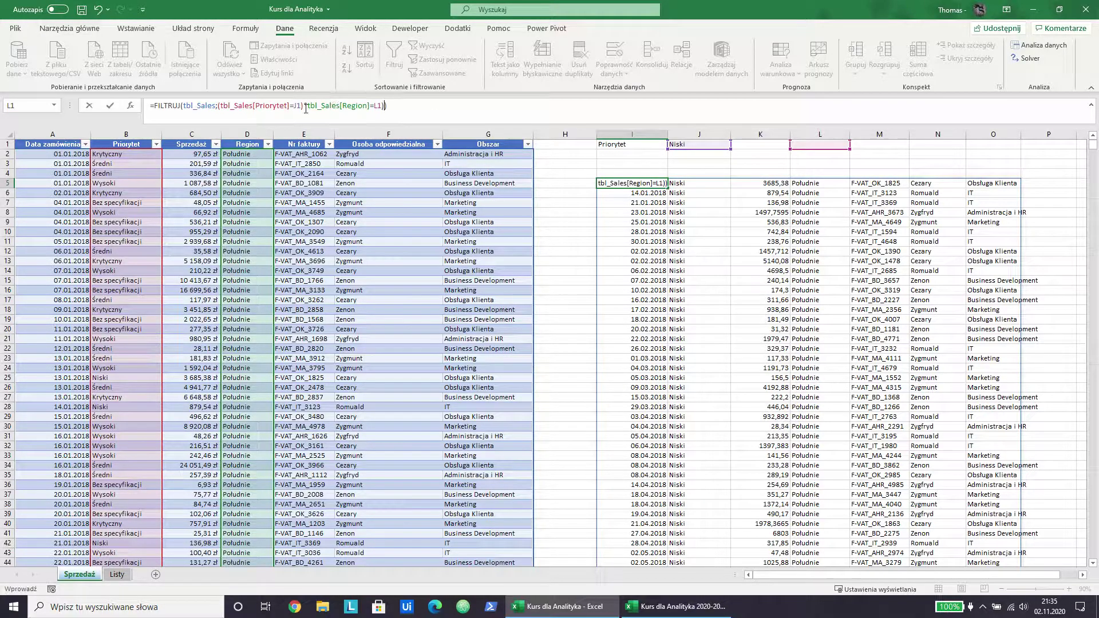
left_click(305, 108)
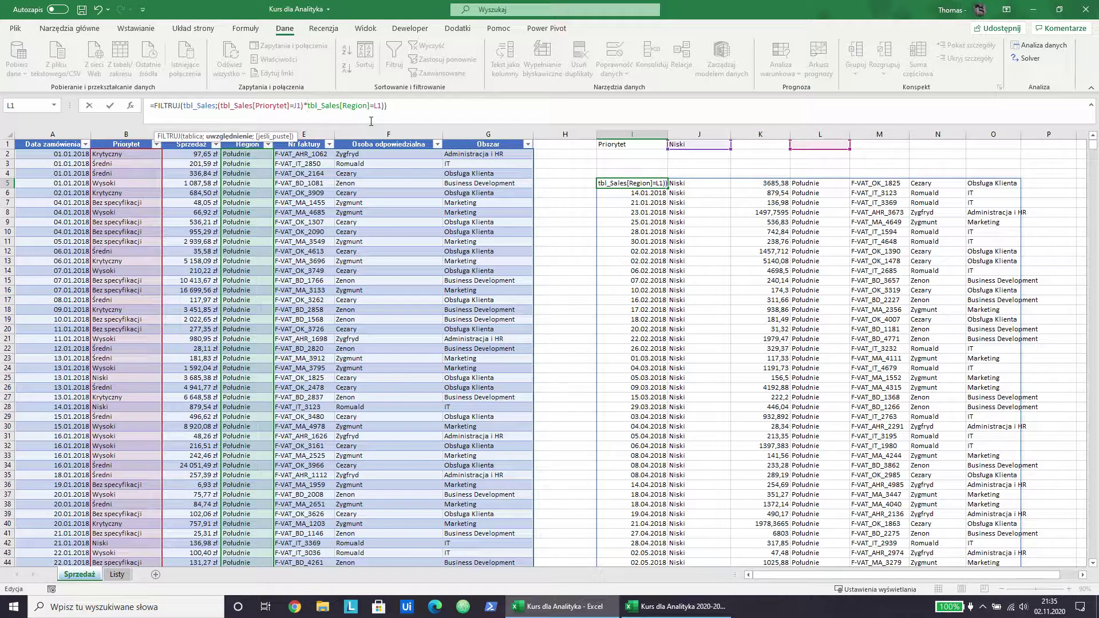
type("(")
key("Return")
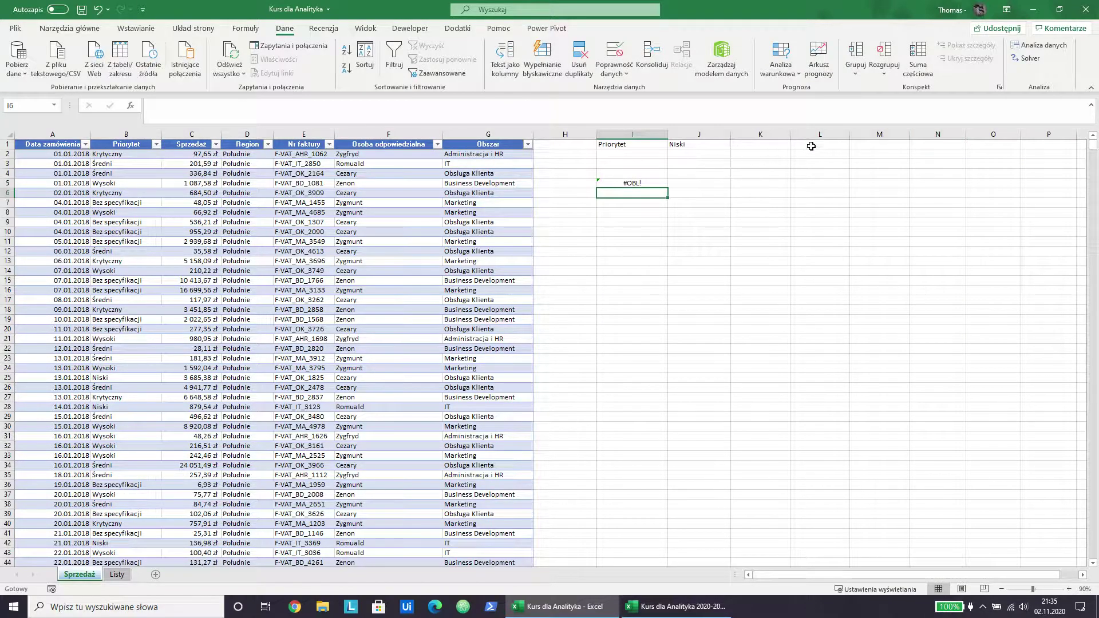
Step: Copy the Region heading and paste it as a label into K1
left_click(811, 146)
left_click(767, 142)
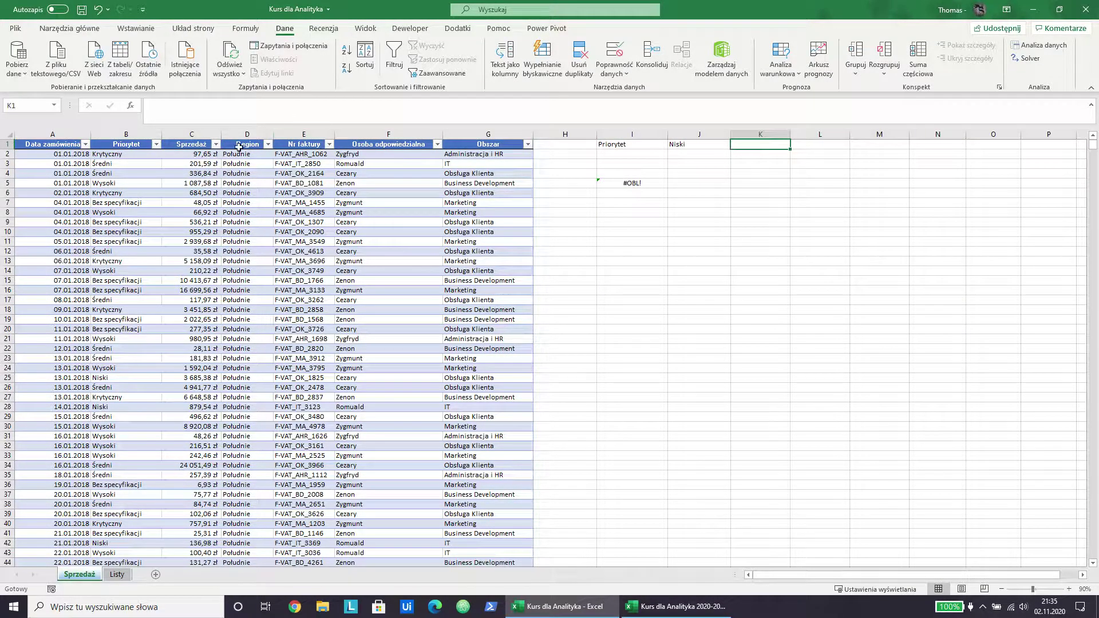
right_click(239, 148)
left_click(264, 170)
right_click(767, 143)
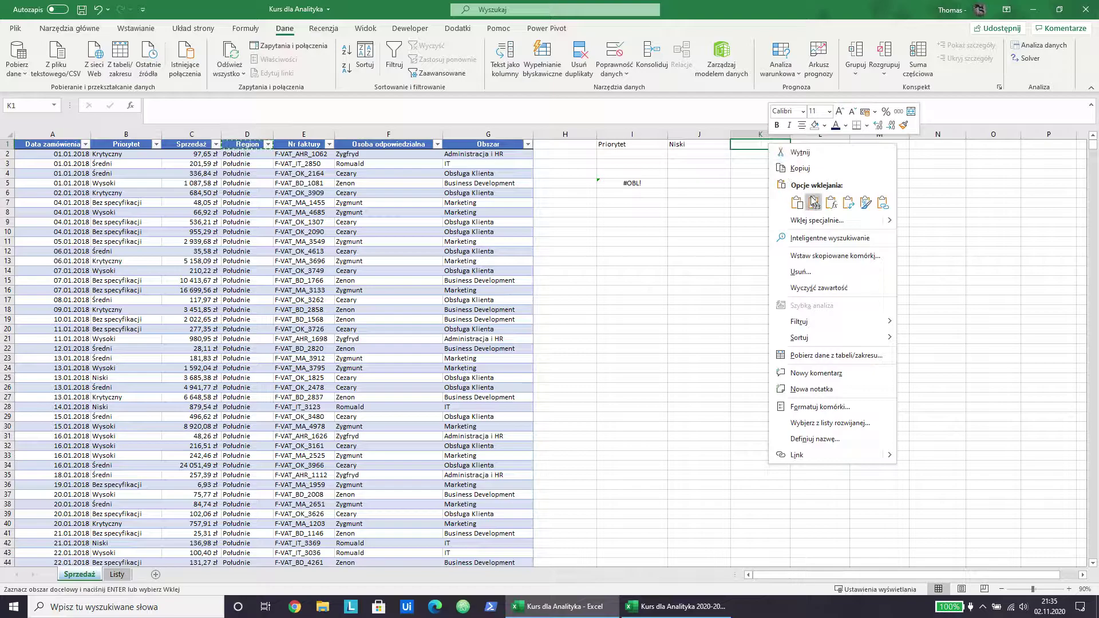
left_click(812, 201)
Step: Apply the table header formatting to the Priorytet and Region labels with Format Painter
left_click(165, 138)
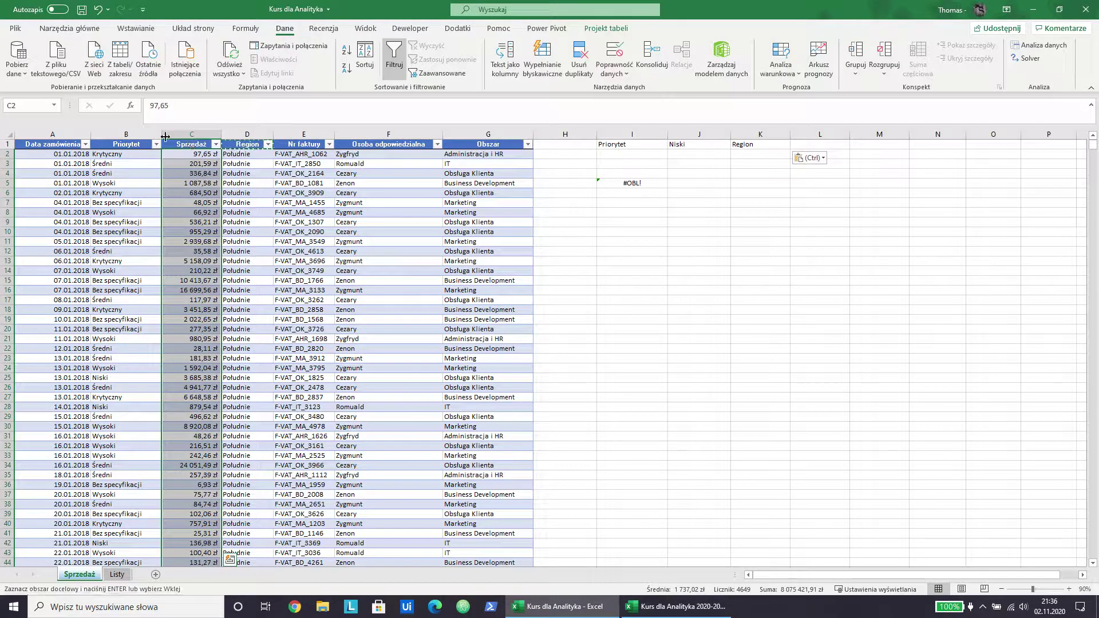
left_click(183, 144)
left_click(70, 28)
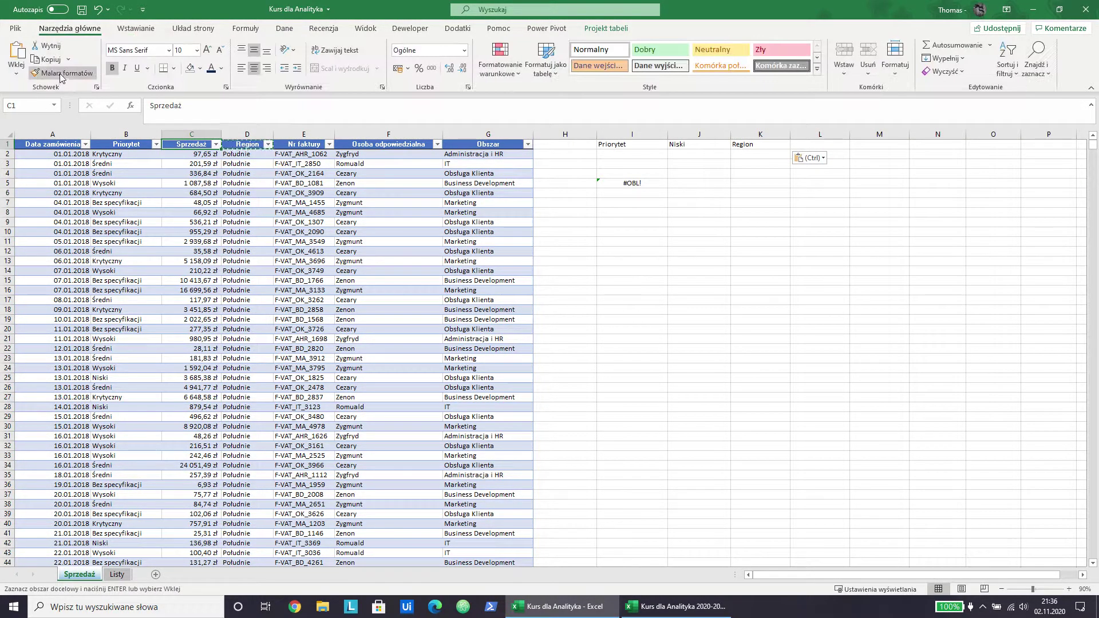
double_click(61, 73)
left_click(632, 145)
left_click(750, 146)
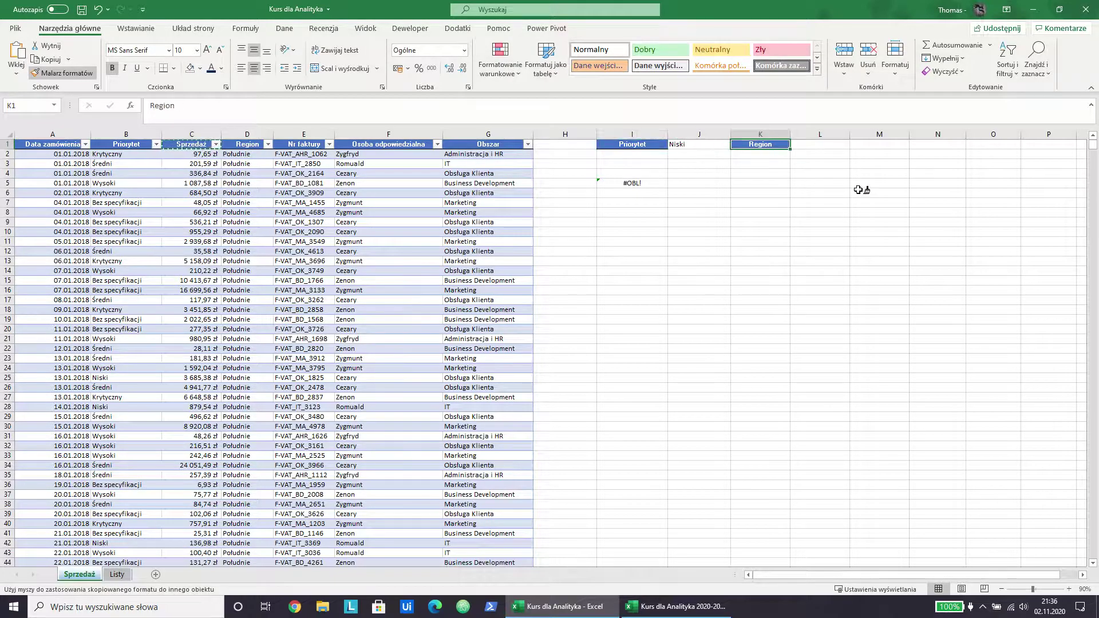
key("Escape")
Step: Set the region in L1 to Południe from its drop-down list
key("Right")
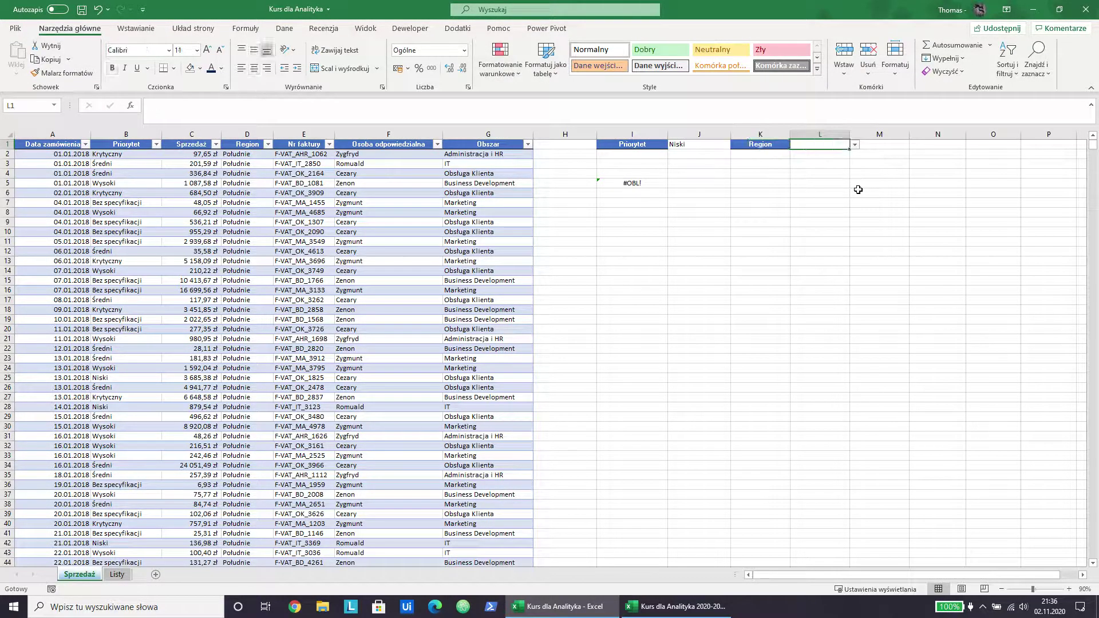
left_click(855, 144)
left_click(847, 155)
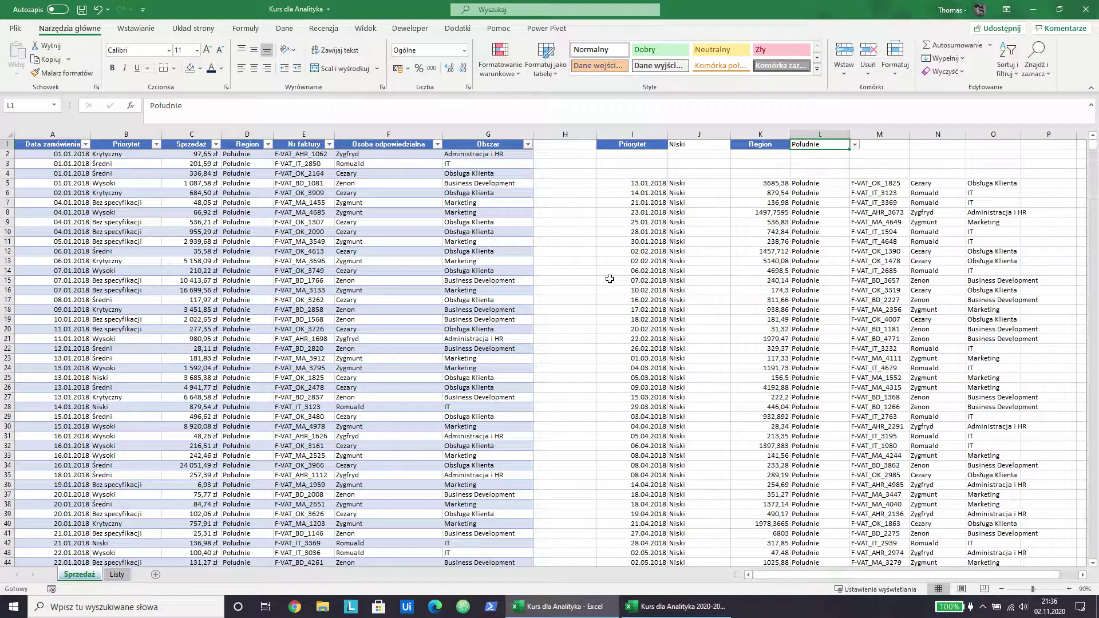
left_click(699, 174)
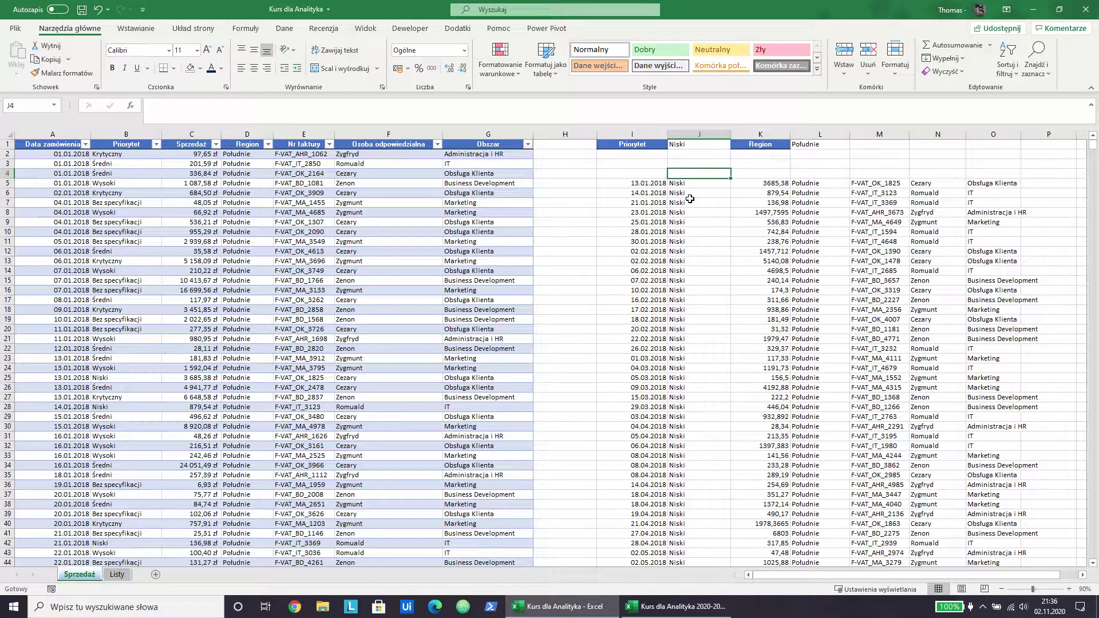
Step: Check how far the Niski Południe results spill down
key("Down")
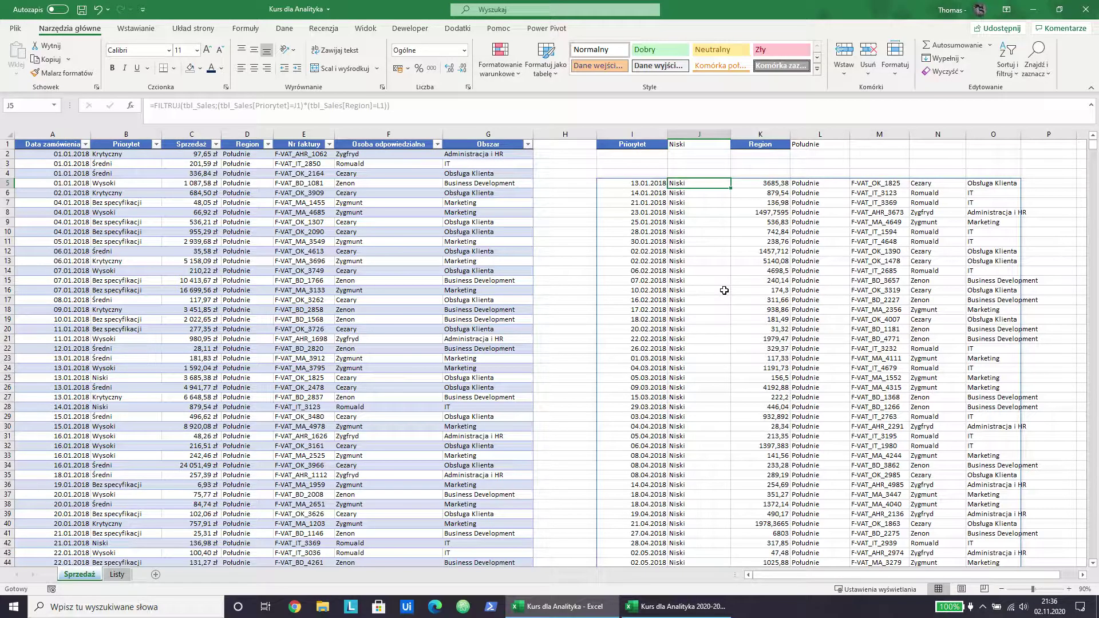
key("ctrl+Down")
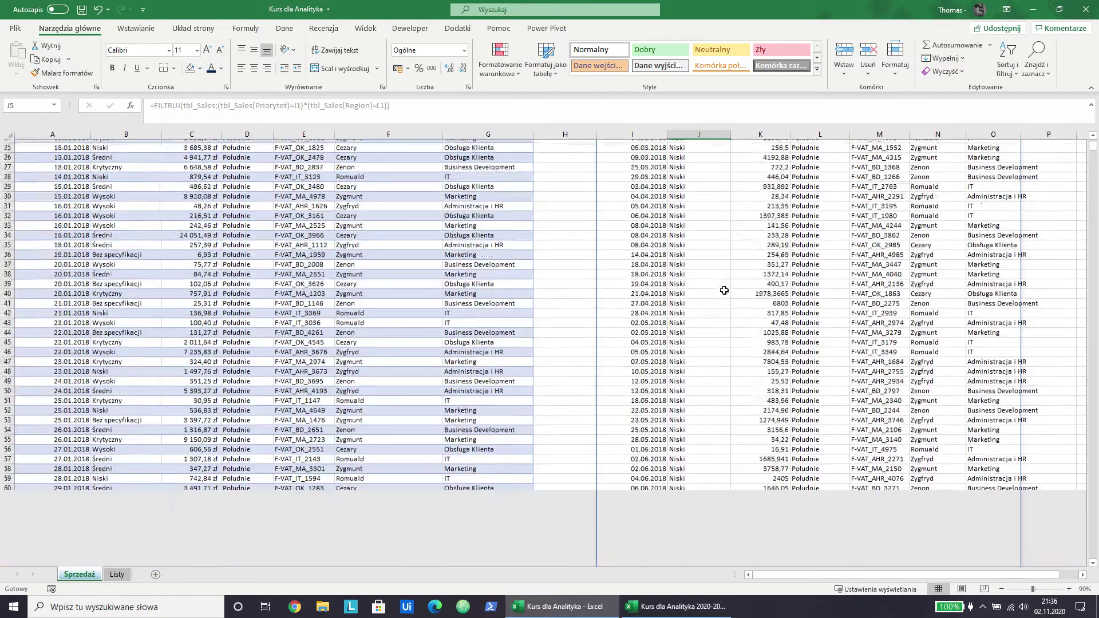
key("ctrl+Up")
key("Right")
key("Right")
key("ctrl+Down")
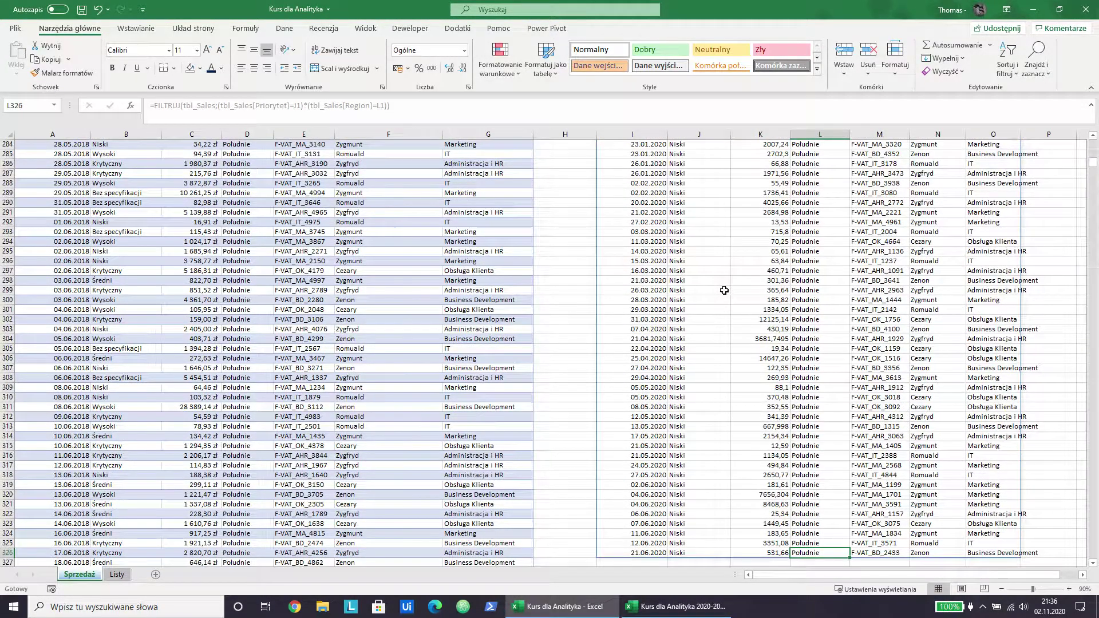
key("ctrl+Up")
scroll(806, 264, "up", 2)
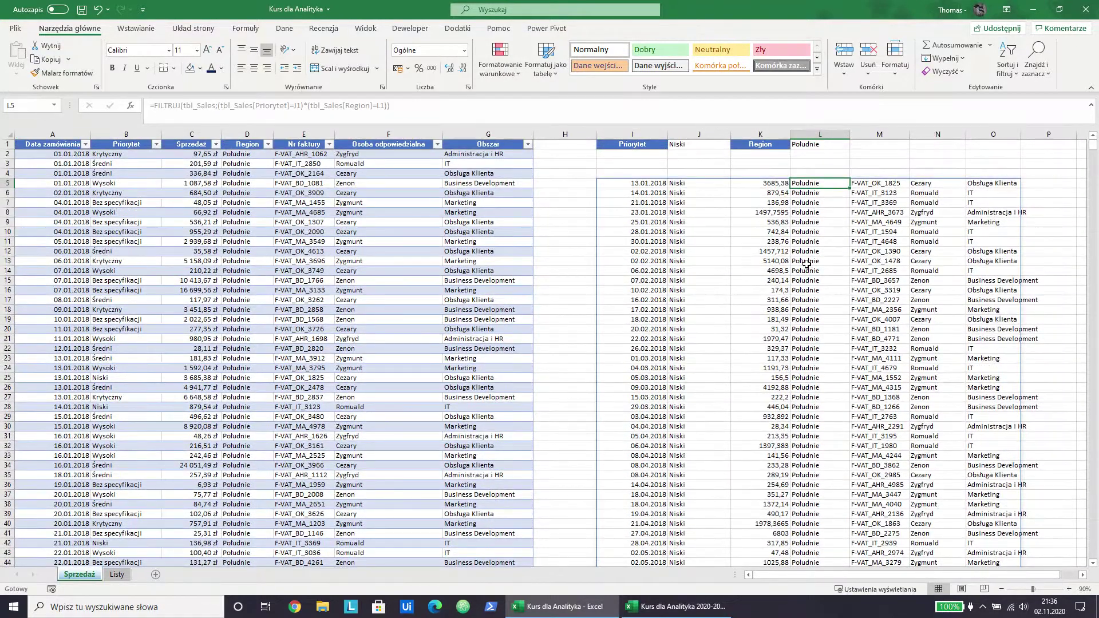
Step: Set the priority in J1 to Średni and the region in L1 to Wschód
left_click(710, 144)
left_click(736, 144)
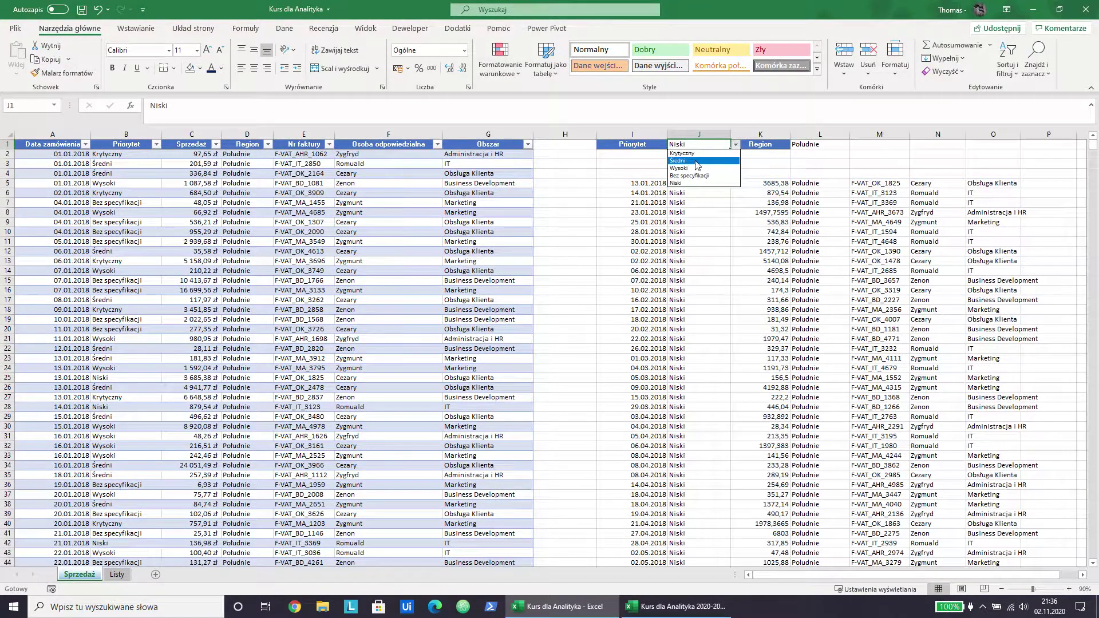
left_click(696, 168)
left_click(820, 144)
left_click(854, 145)
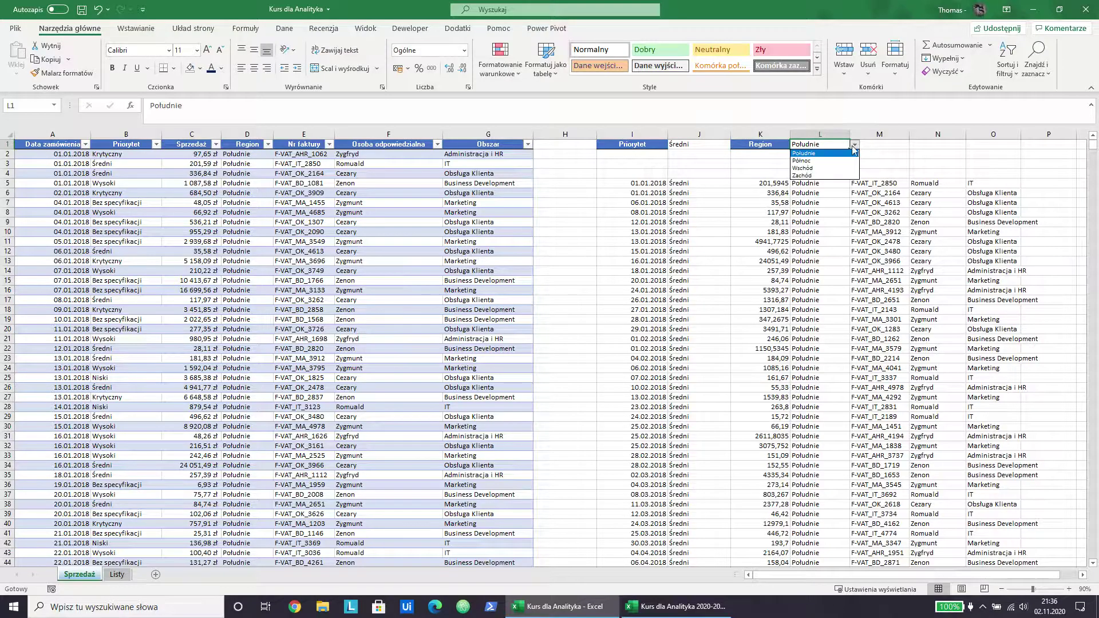
left_click(824, 175)
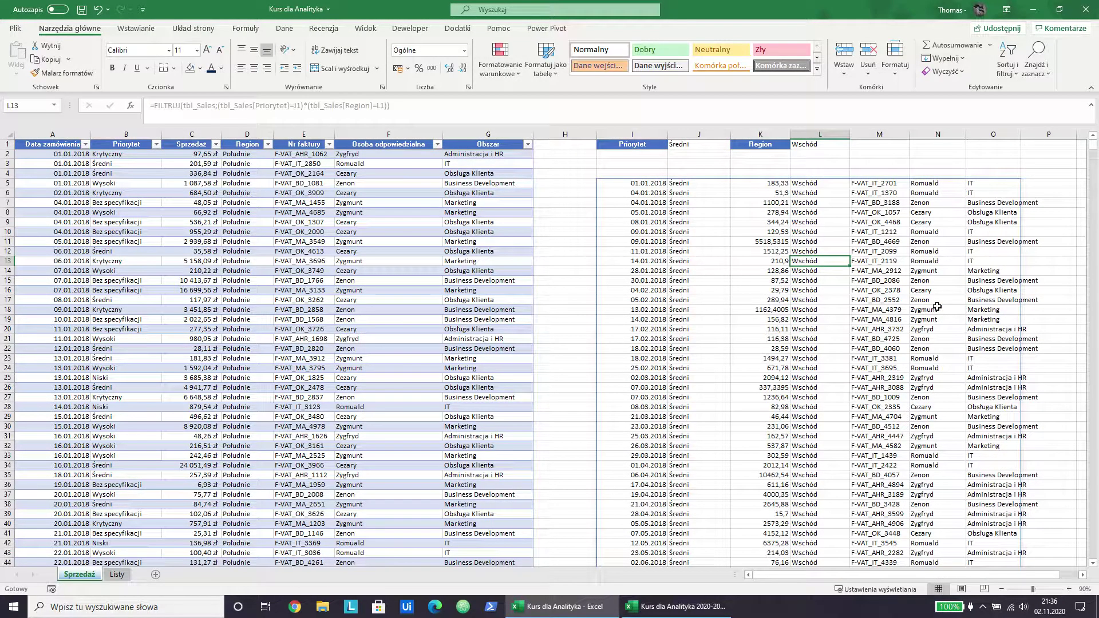
Step: Check the extent of the Średni Wschód results and return to the filter cells
key("ctrl+Down")
key("ctrl+Up")
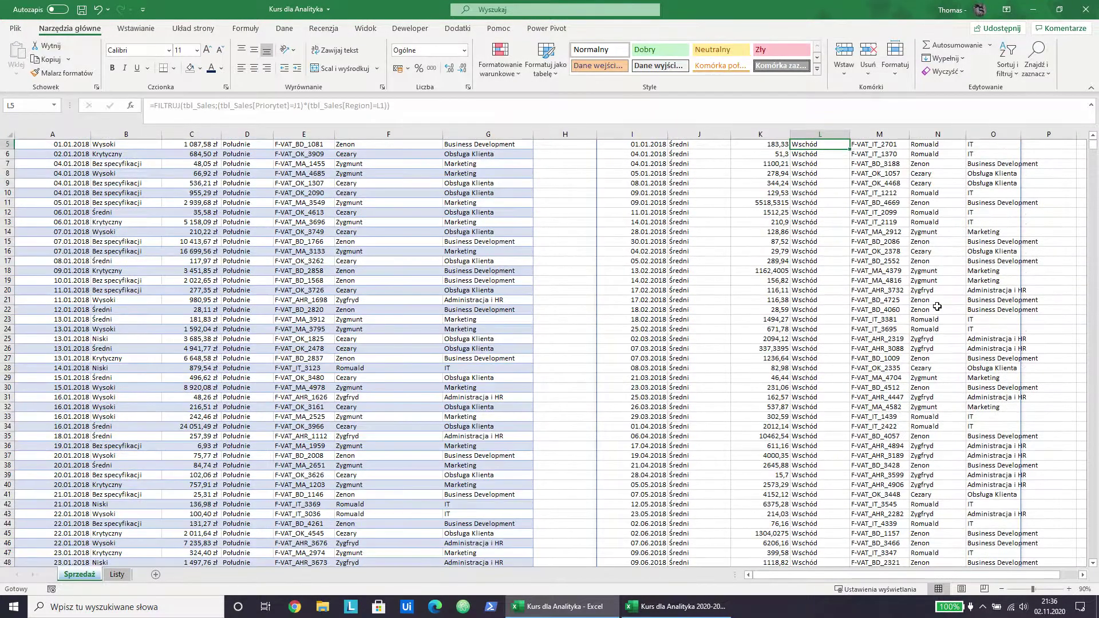
key("ctrl+Up")
key("Left")
key("Left")
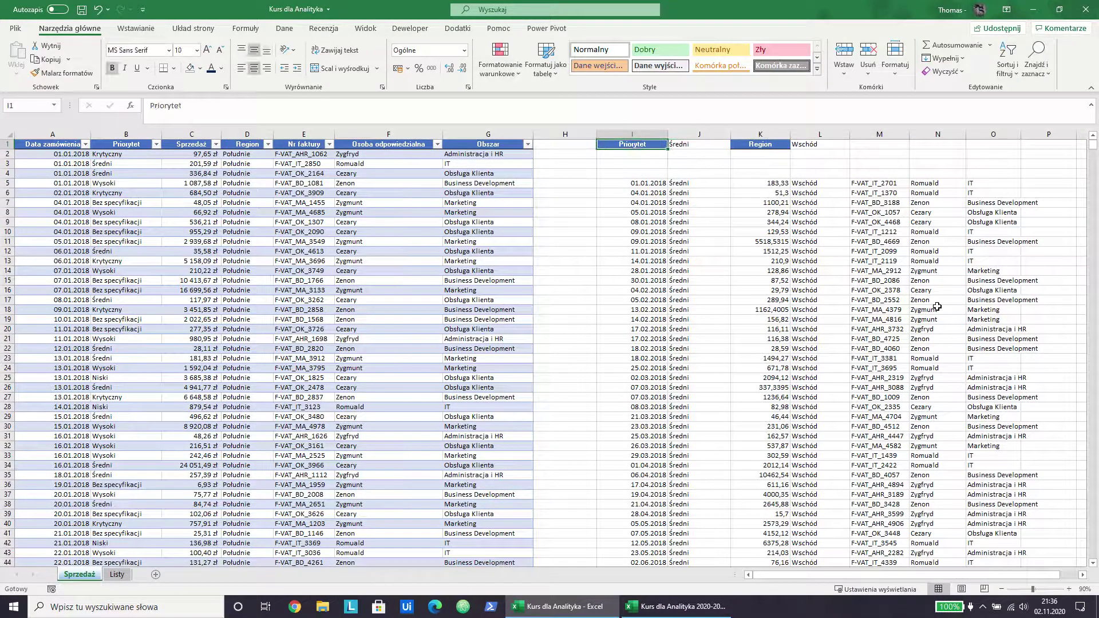
key("Right")
key("Right")
key("Left")
key("Left")
key("Left")
key("Right")
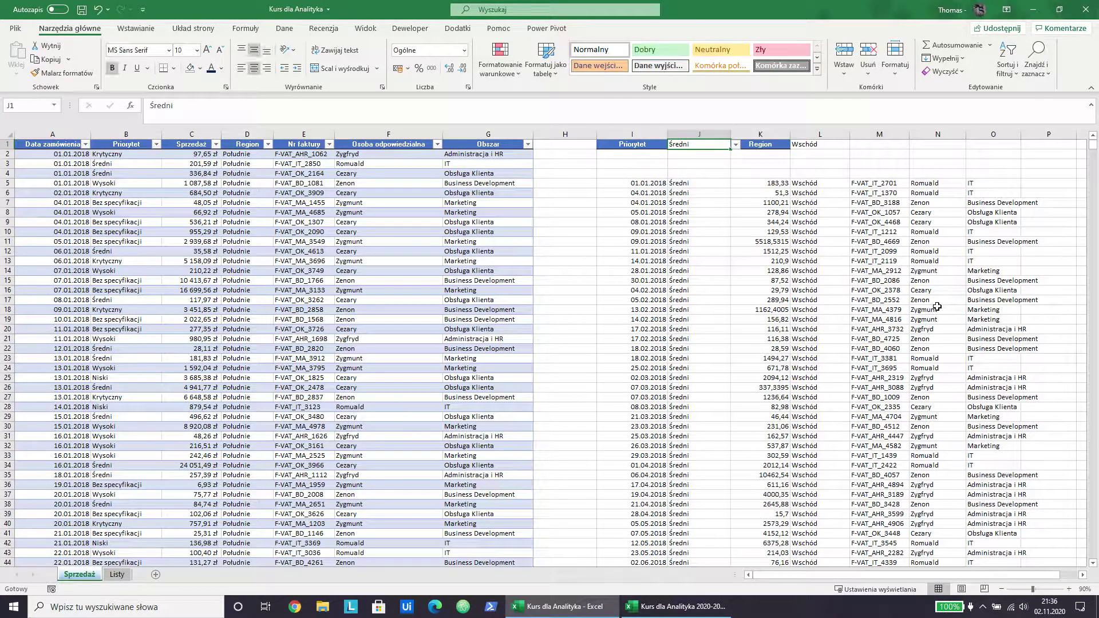
key("Right")
key("Right")
key("Left")
key("Left")
key("Left")
key("Right")
key("Right")
key("Right")
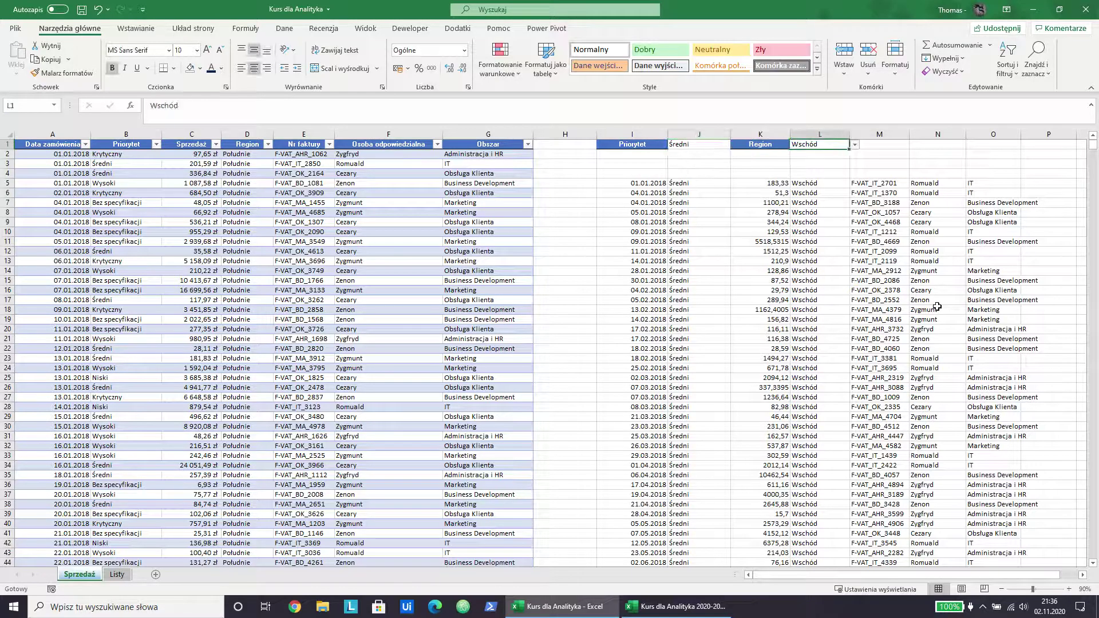
key("Right")
key("Left")
key("Left")
key("Left")
key("Left")
key("Right")
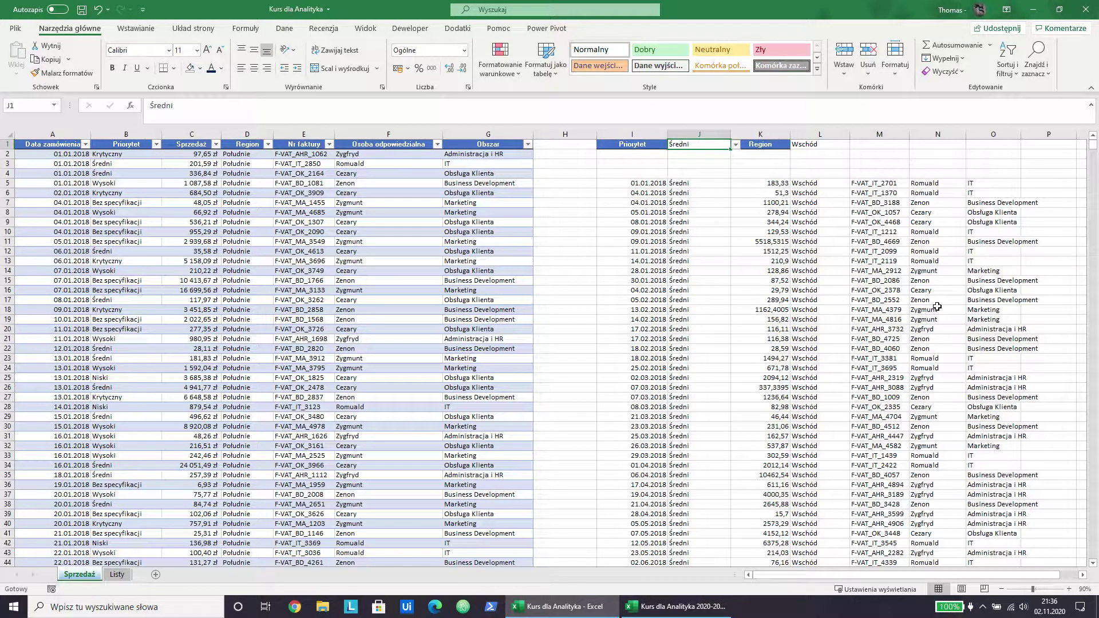
key("Right")
key("Right")
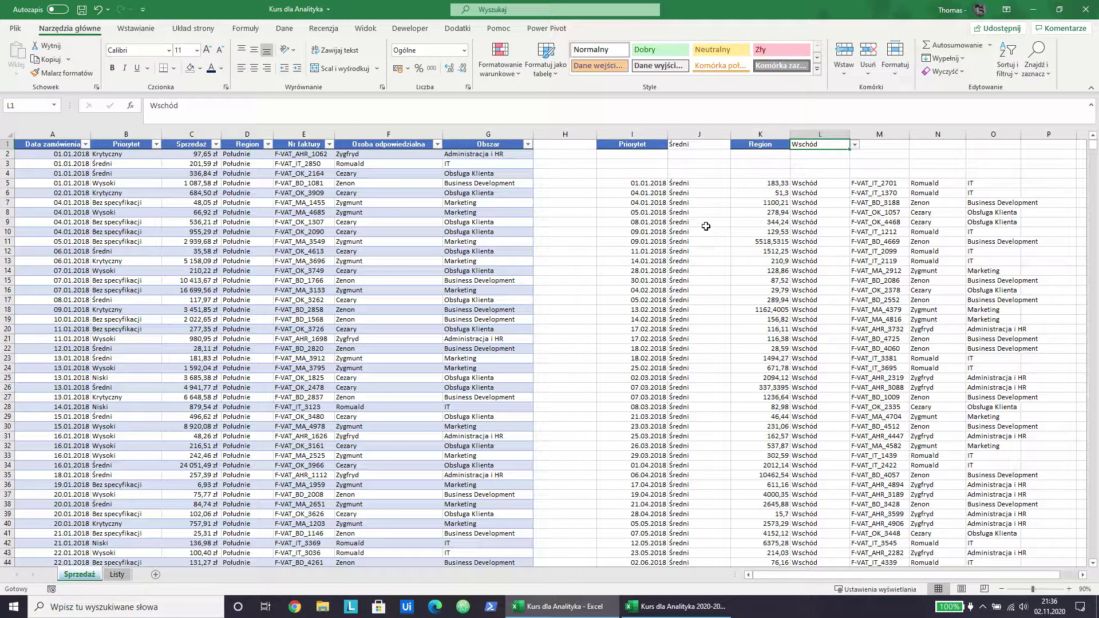
Step: Open I5's formula for editing at the * joining the two conditions
left_click(682, 146)
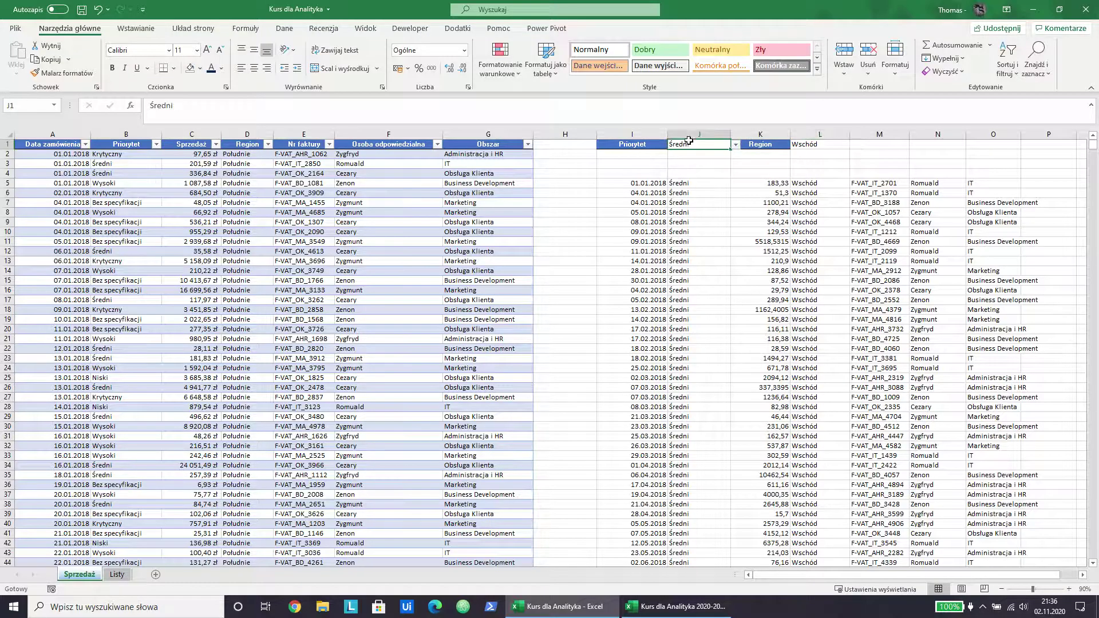
left_click(638, 180)
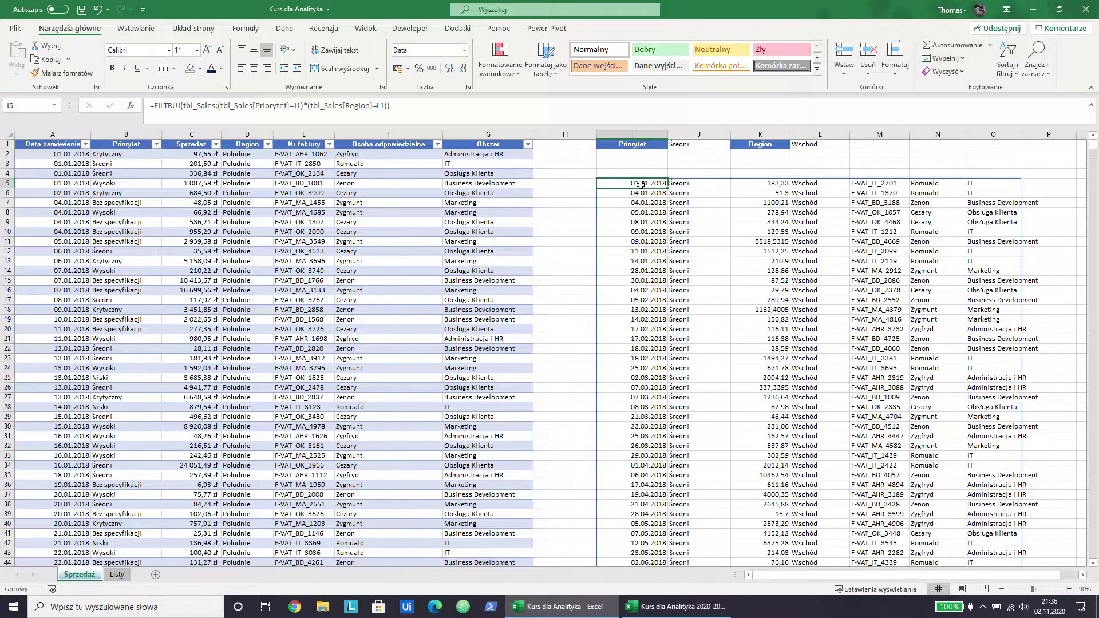
left_click(308, 106)
key("BackSpace")
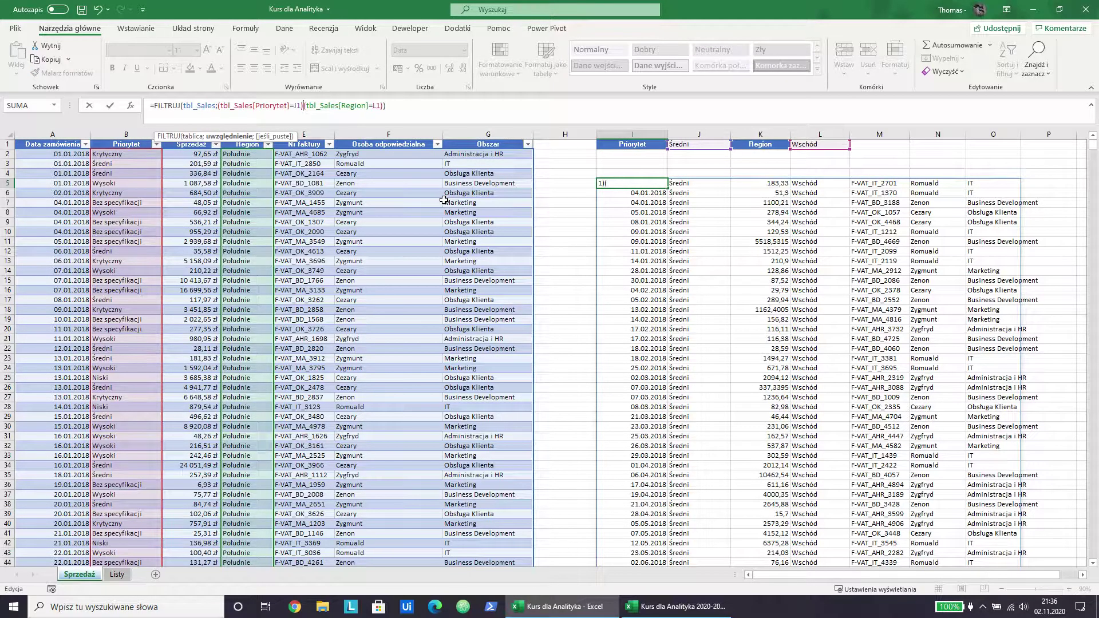
type("+")
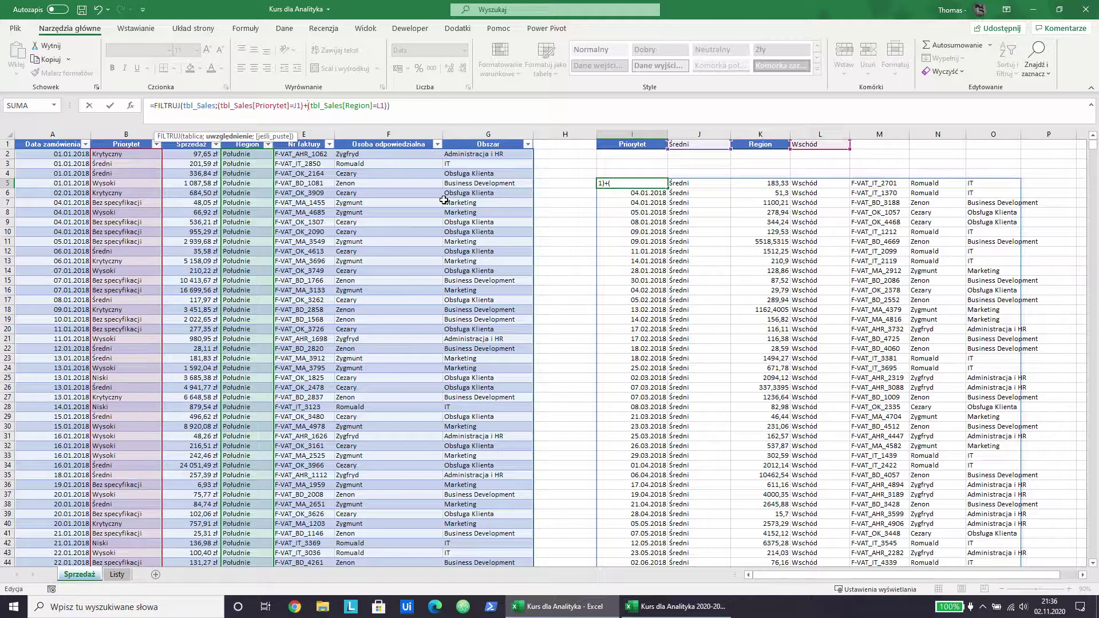
key("Return")
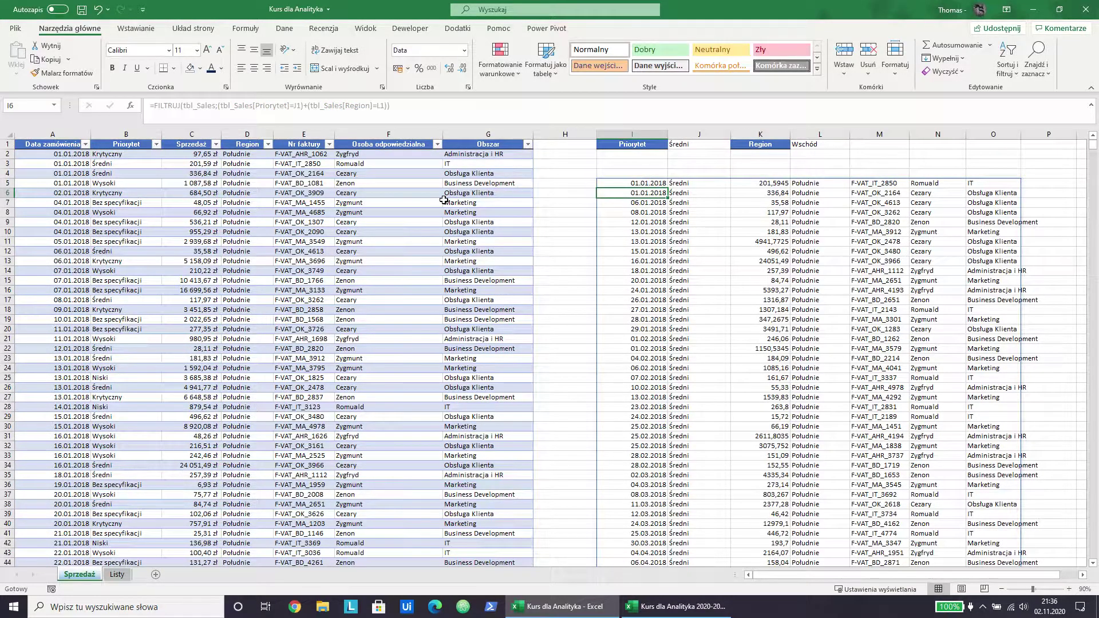
left_click(716, 241)
scroll(729, 287, "down", 5)
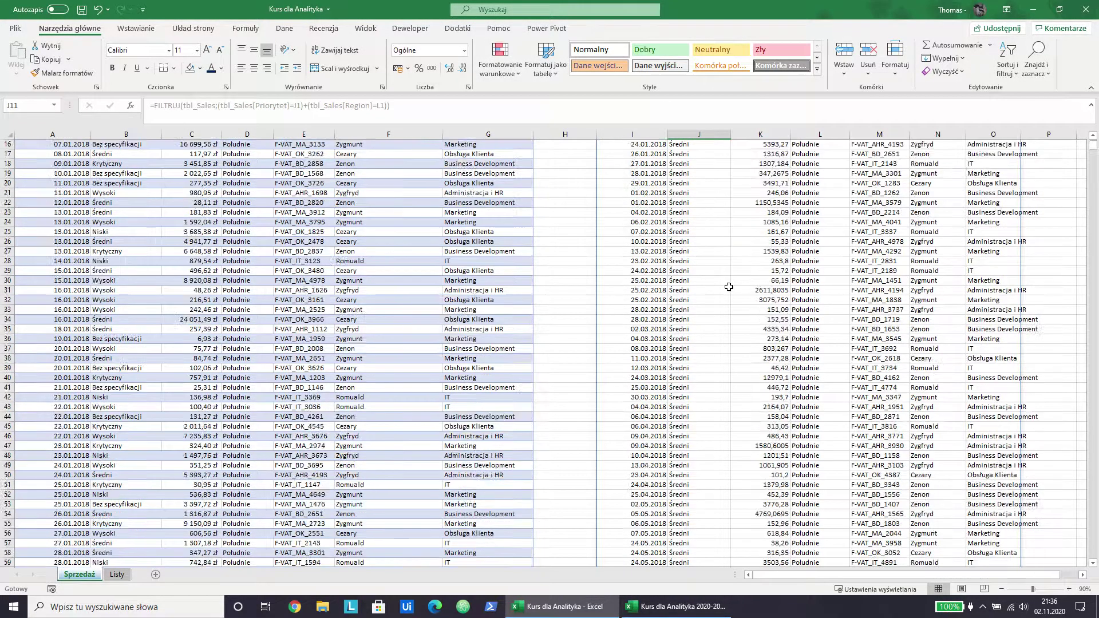
scroll(729, 287, "down", 10)
scroll(725, 297, "down", 10)
scroll(727, 303, "down", 13)
left_click(728, 310)
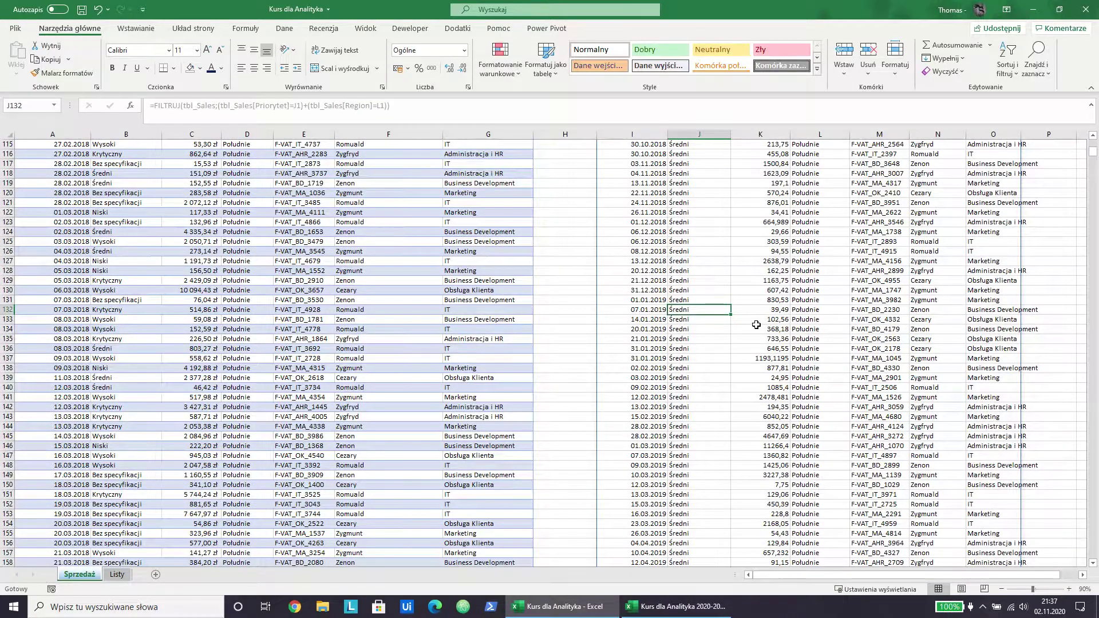
key("ctrl+Down")
key("Right")
key("Right")
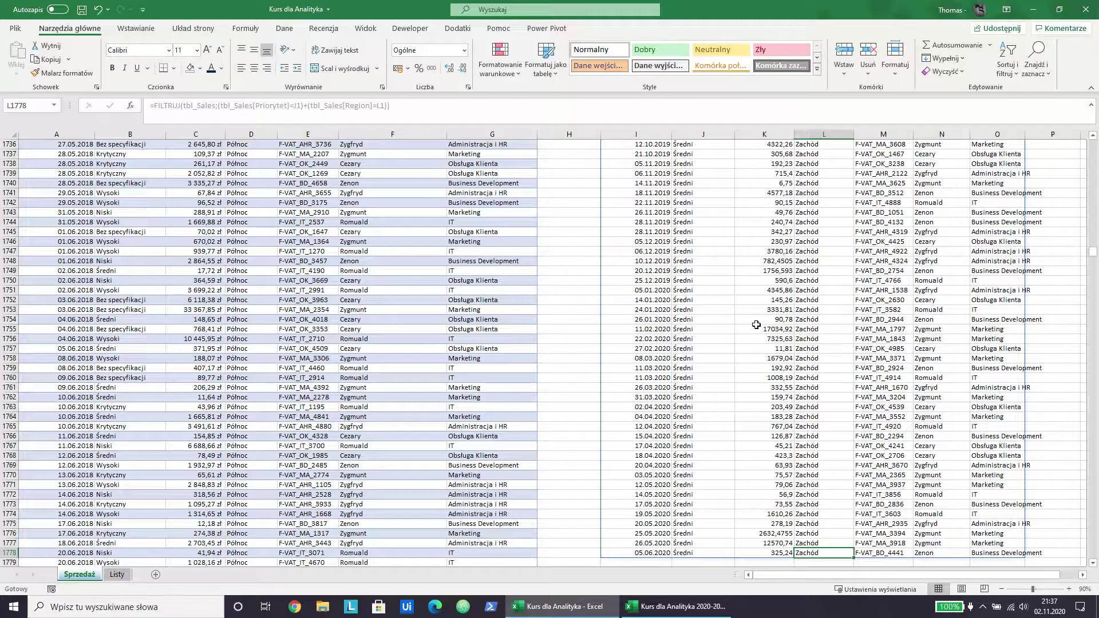
key("Page_Up")
key("Page_Up")
key("Page_Up")
key("Page_Up")
key("Page_Up")
key("Page_Up")
key("Page_Up")
key("Page_Up")
key("Page_Up")
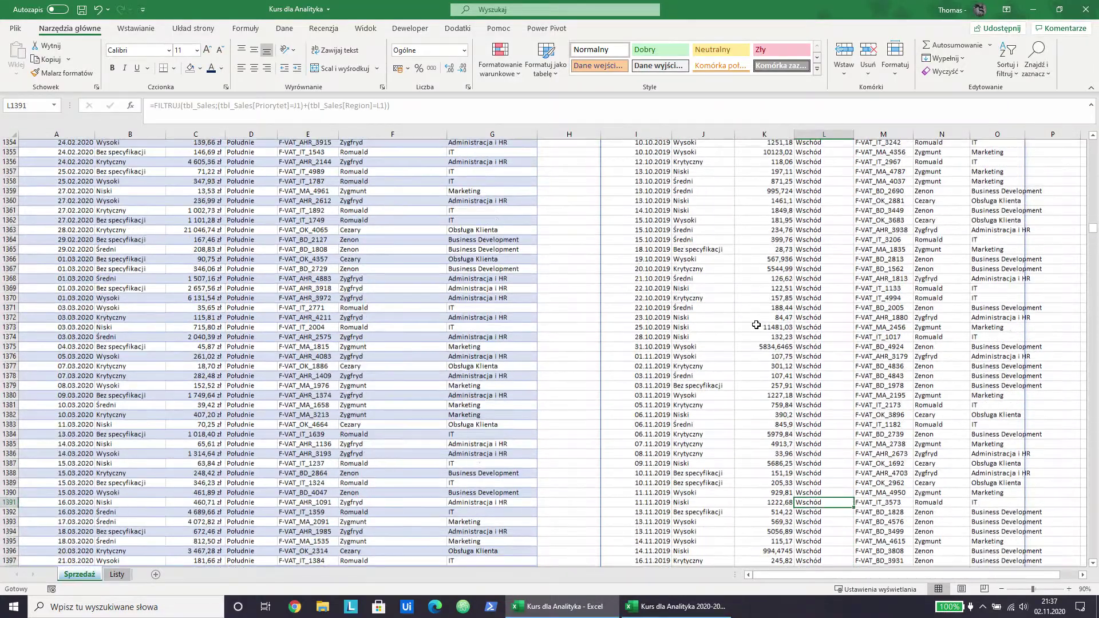
key("Page_Up")
key("Page_Up")
key("Page_Up")
key("Page_Up")
key("Page_Up")
key("Page_Up")
key("Page_Up")
key("Page_Up")
key("Page_Up")
key("Page_Up")
key("Page_Up")
key("Page_Up")
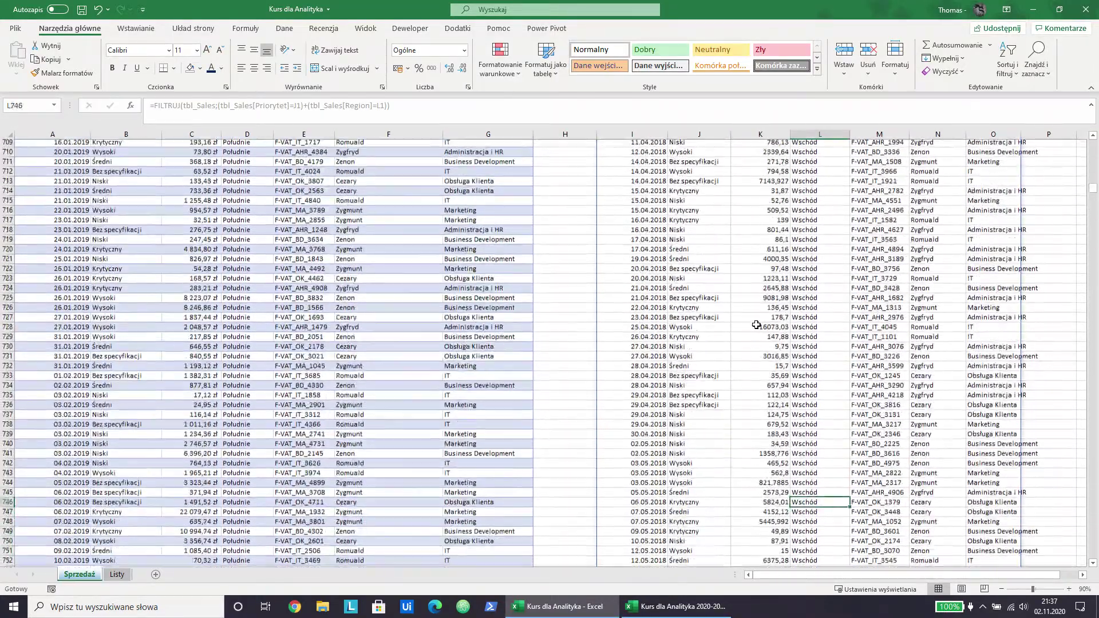
key("Page_Up")
key("Page_Up")
key("Page_Up")
key("Page_Up")
key("Page_Up")
key("Page_Up")
key("Page_Up")
key("Page_Up")
key("Page_Up")
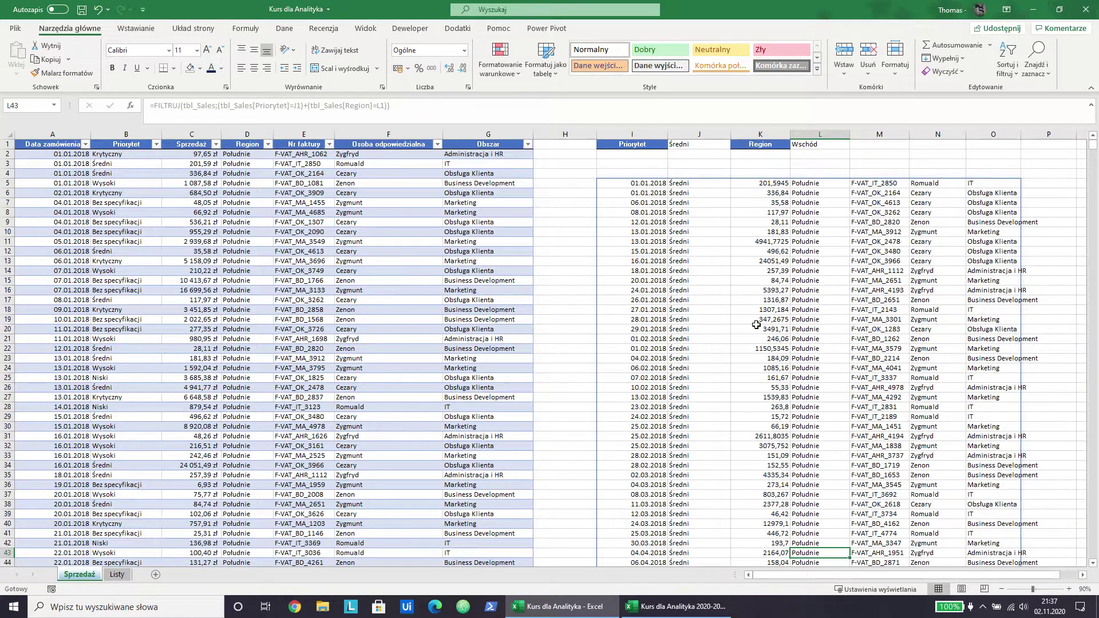
key("Page_Down")
key("Page_Down")
key("Page_Down")
key("Page_Down")
key("Page_Down")
key("Page_Down")
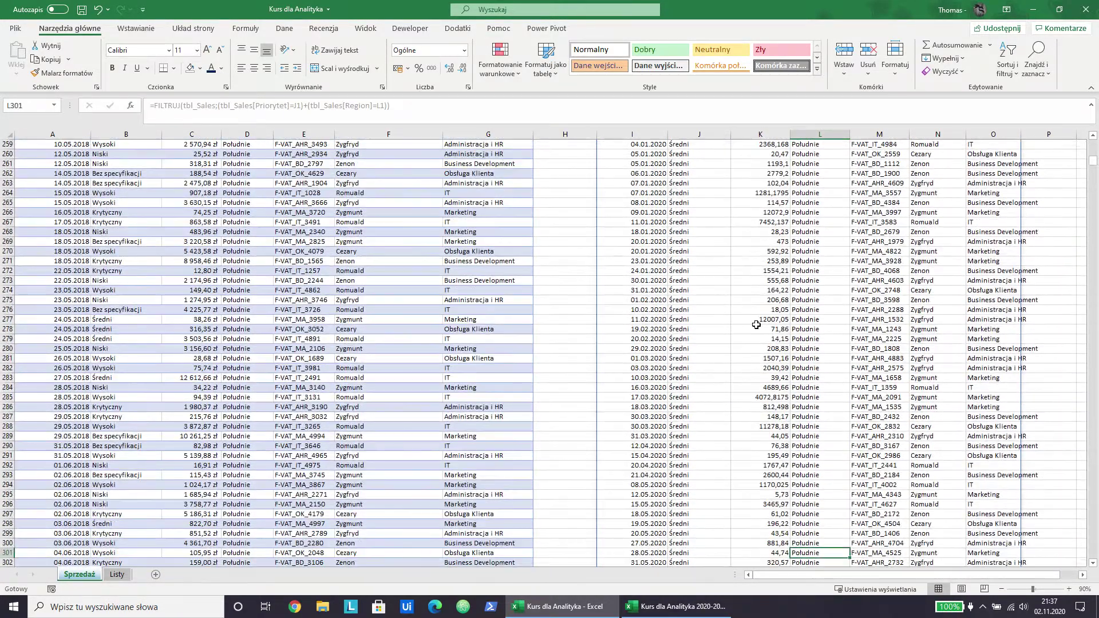
key("Page_Up")
key("Page_Up")
key("Page_Up")
key("Page_Up")
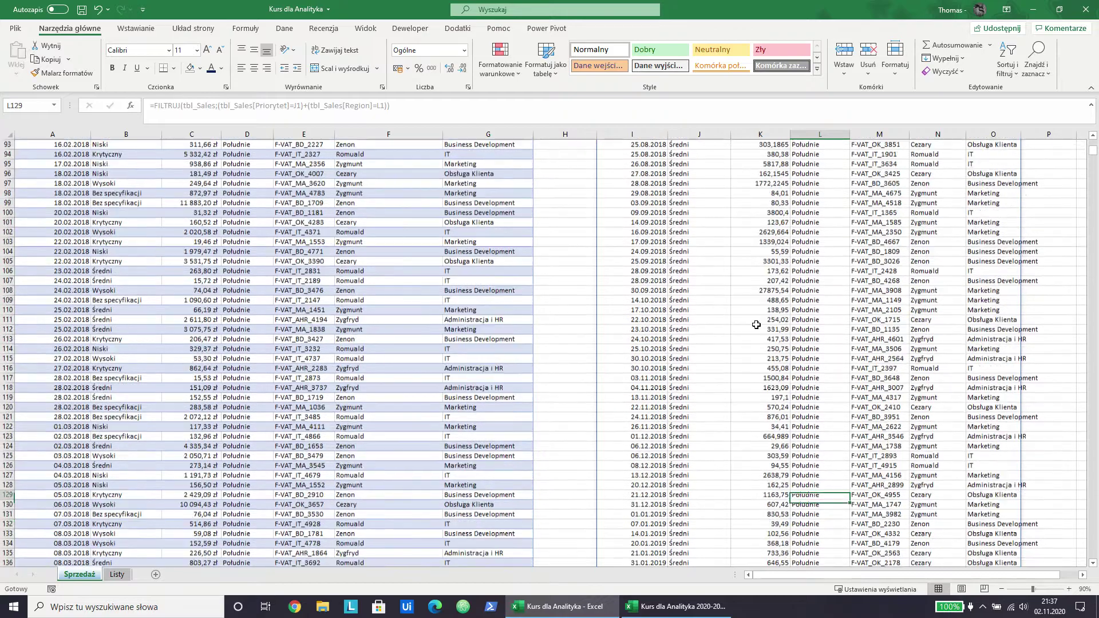
key("Page_Up")
key("Page_Up")
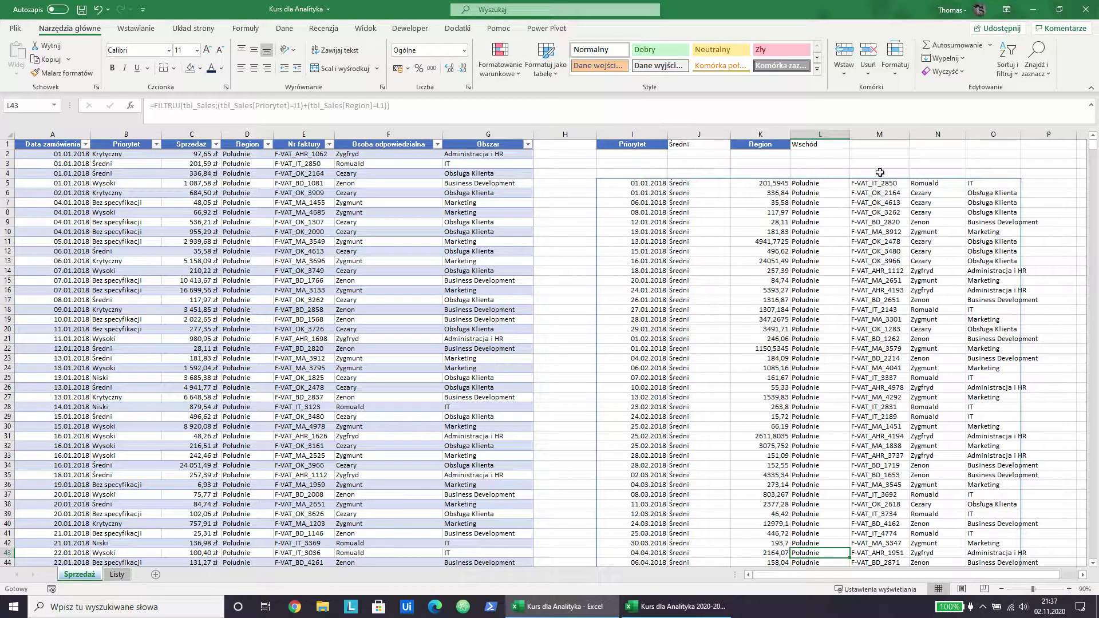
left_click(709, 252)
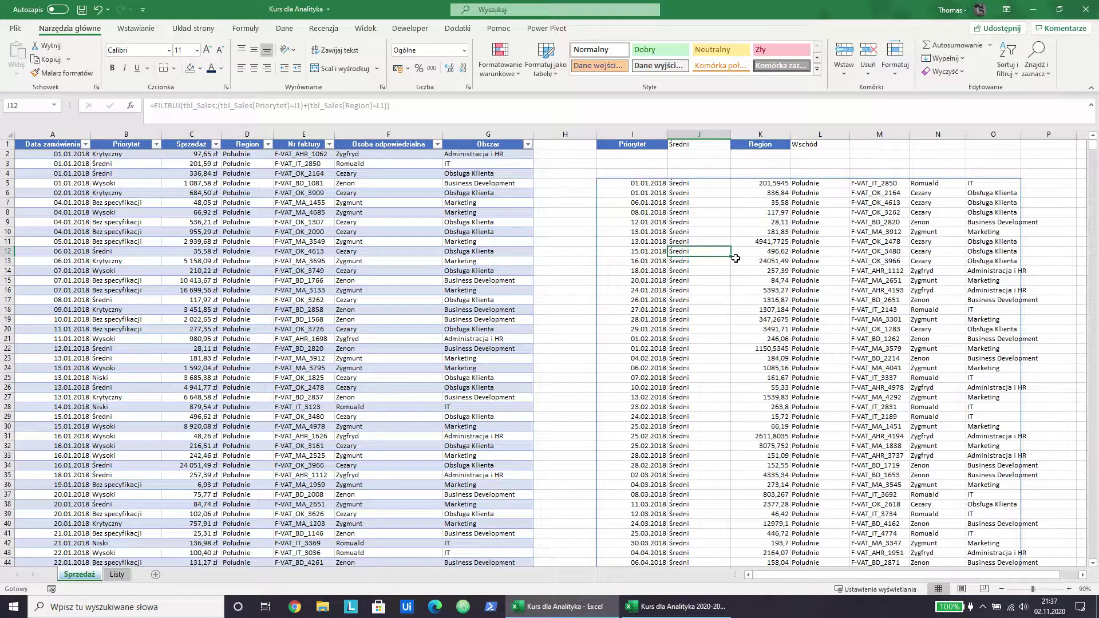
key("ctrl+Down")
key("ctrl+Up")
scroll(734, 255, "up", 2)
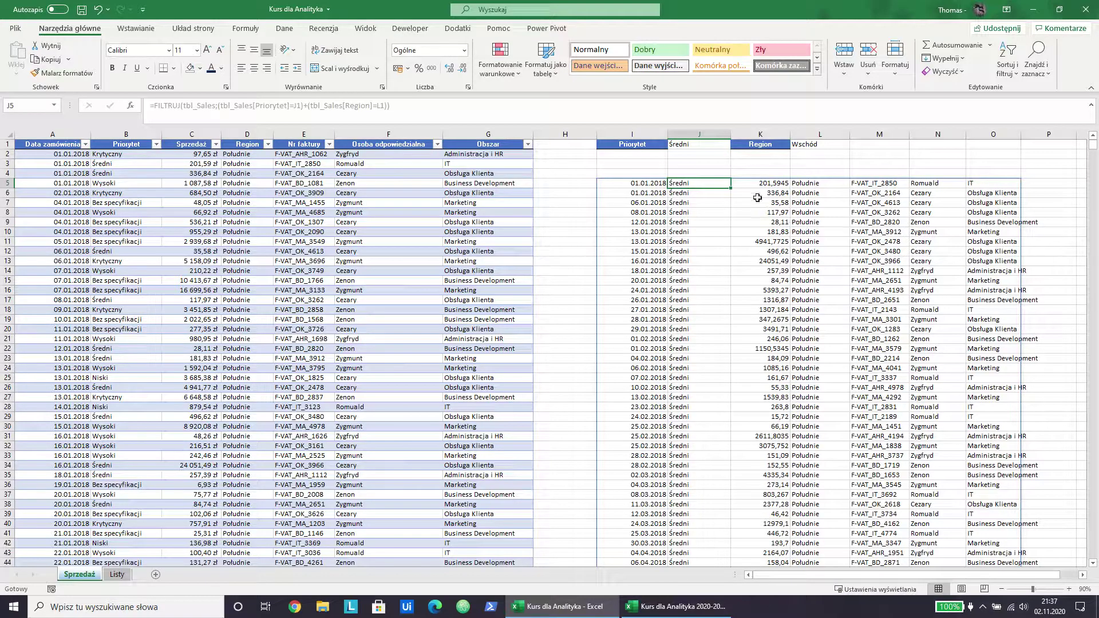
left_click(897, 144)
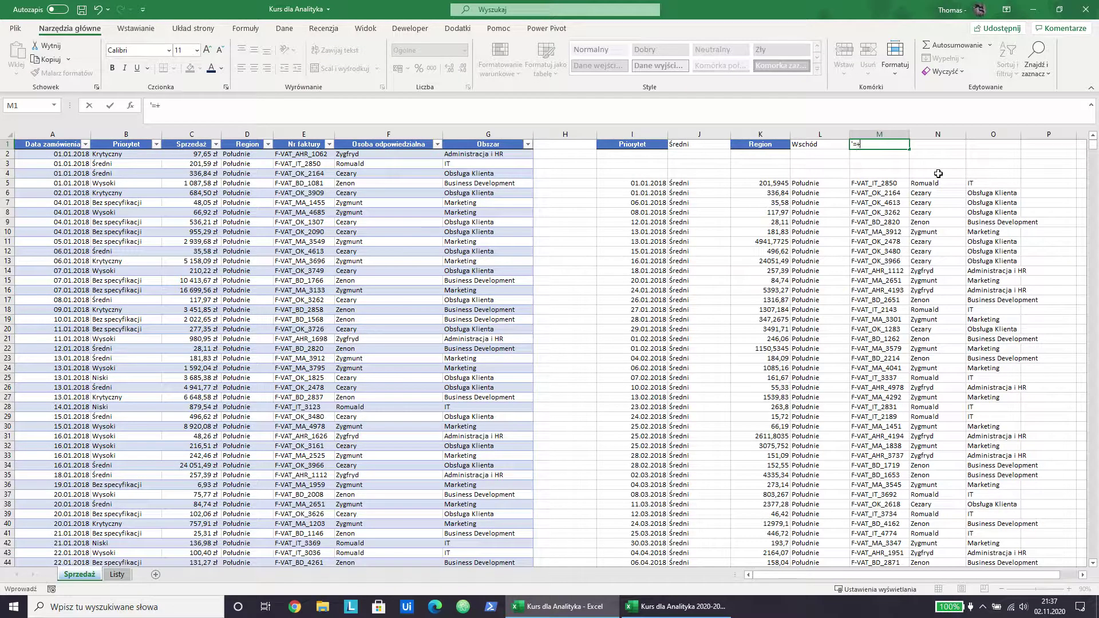
Step: Enter the legend notes =+lub in M1 and =*oraz in M2
key("Return")
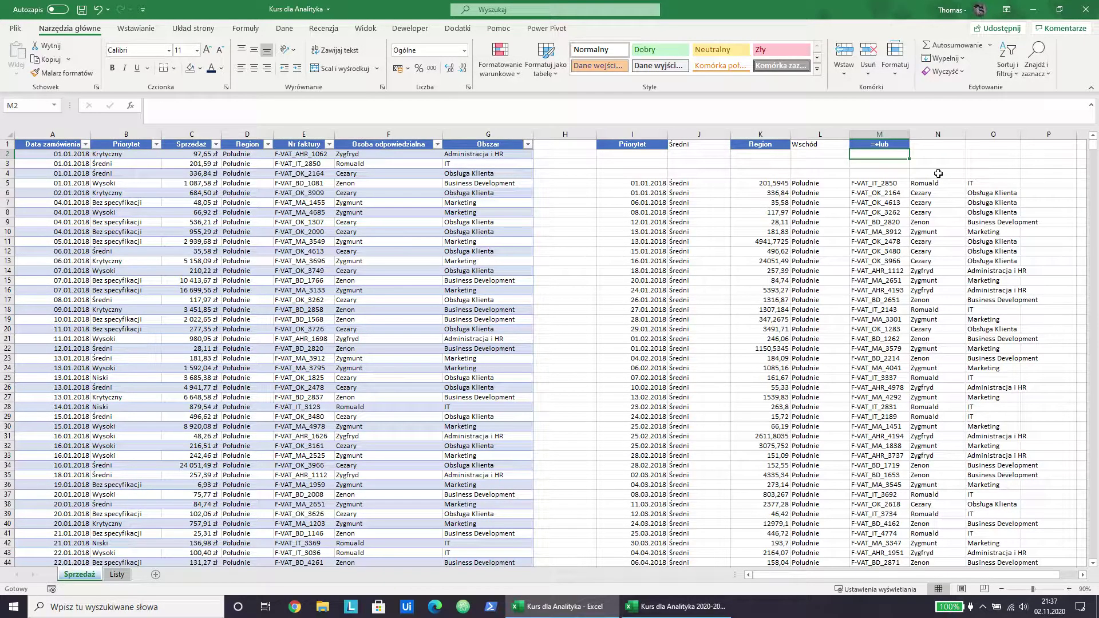
type("*")
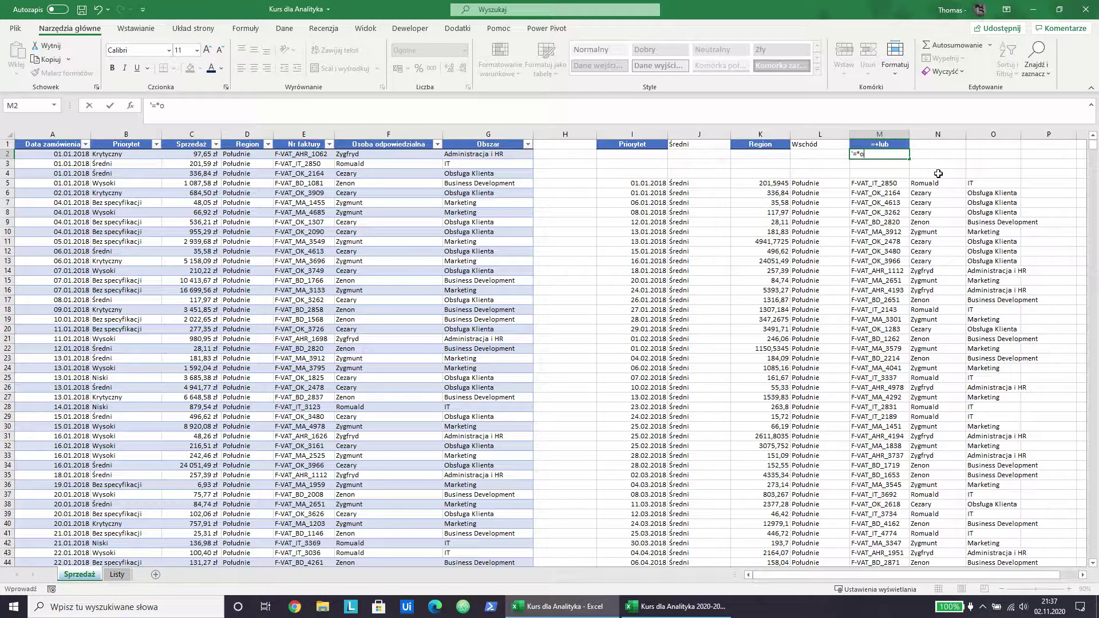
key("ctrl+Return")
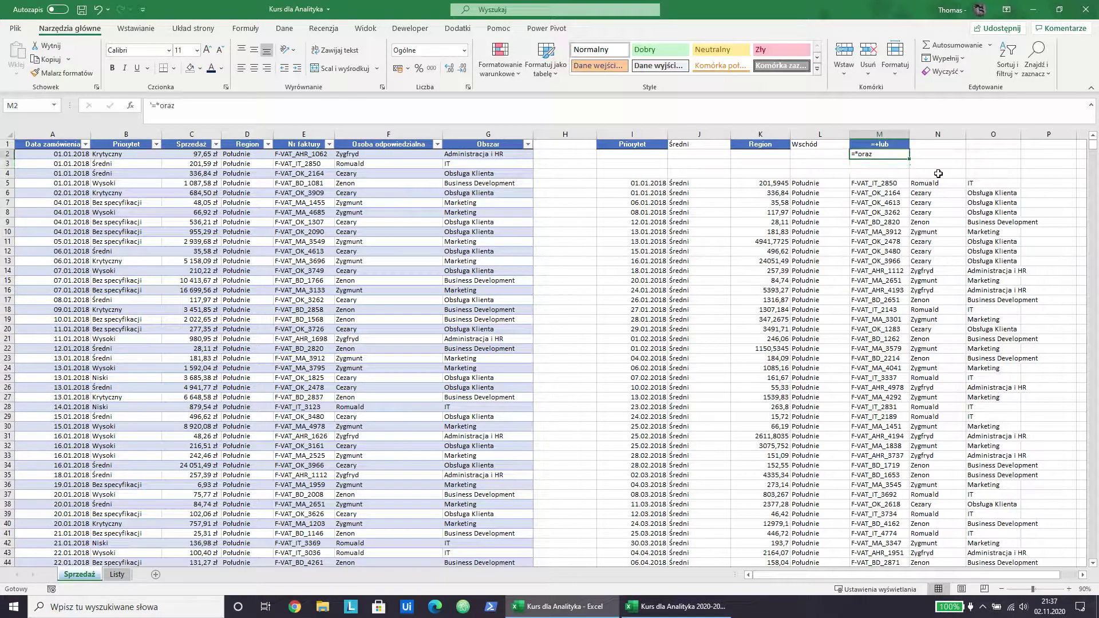
Step: Fill the legend cells M1:M2 with orange
left_click(879, 143)
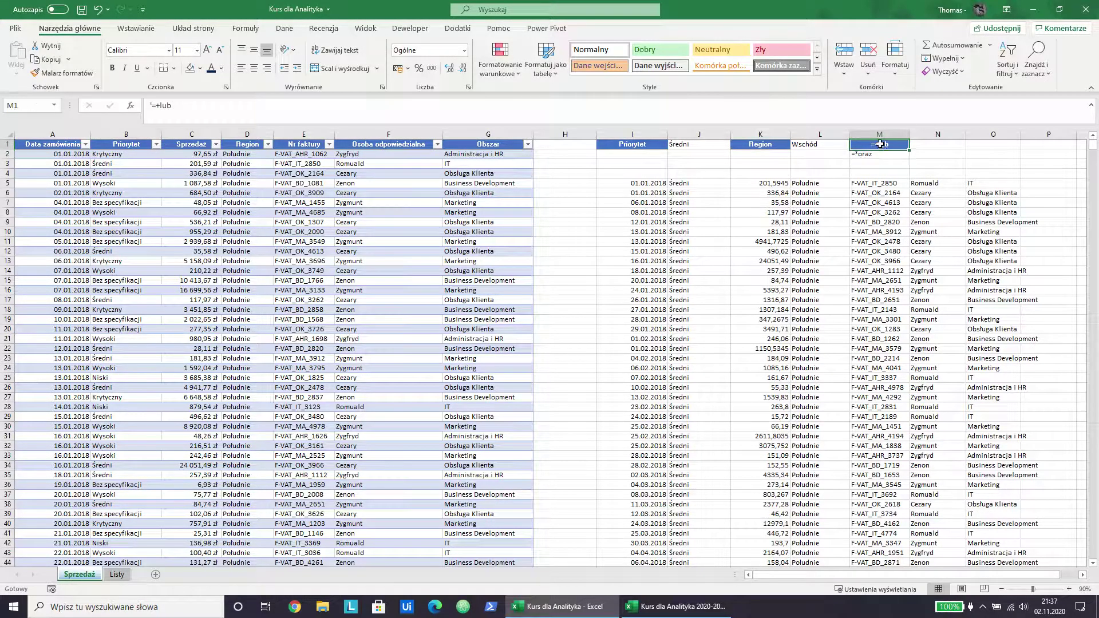
left_click(885, 156)
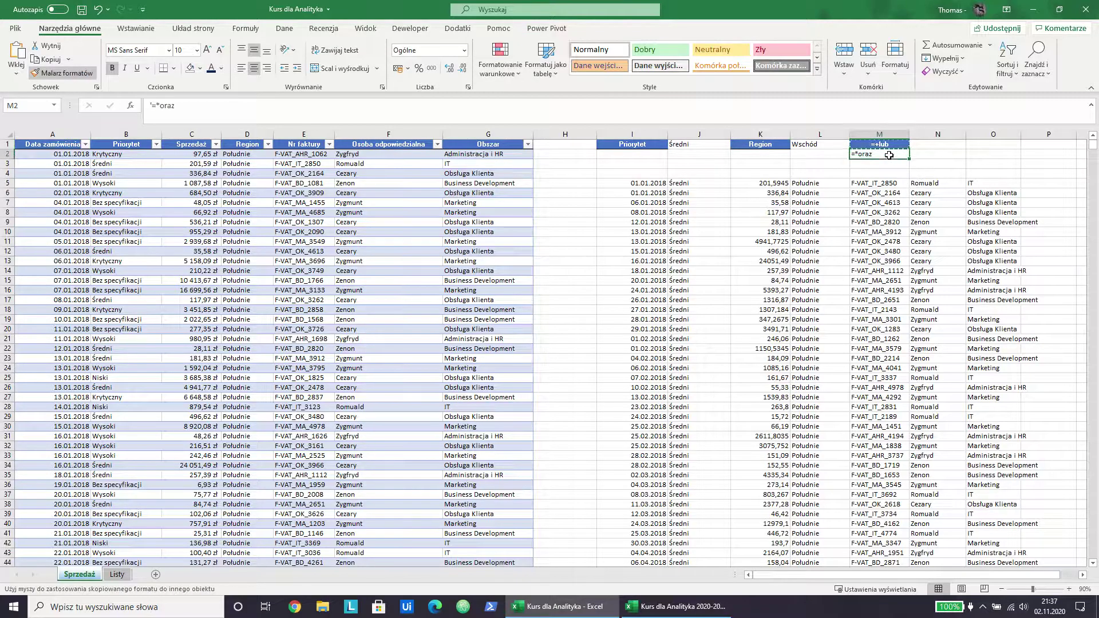
left_click_drag(884, 156, 880, 144)
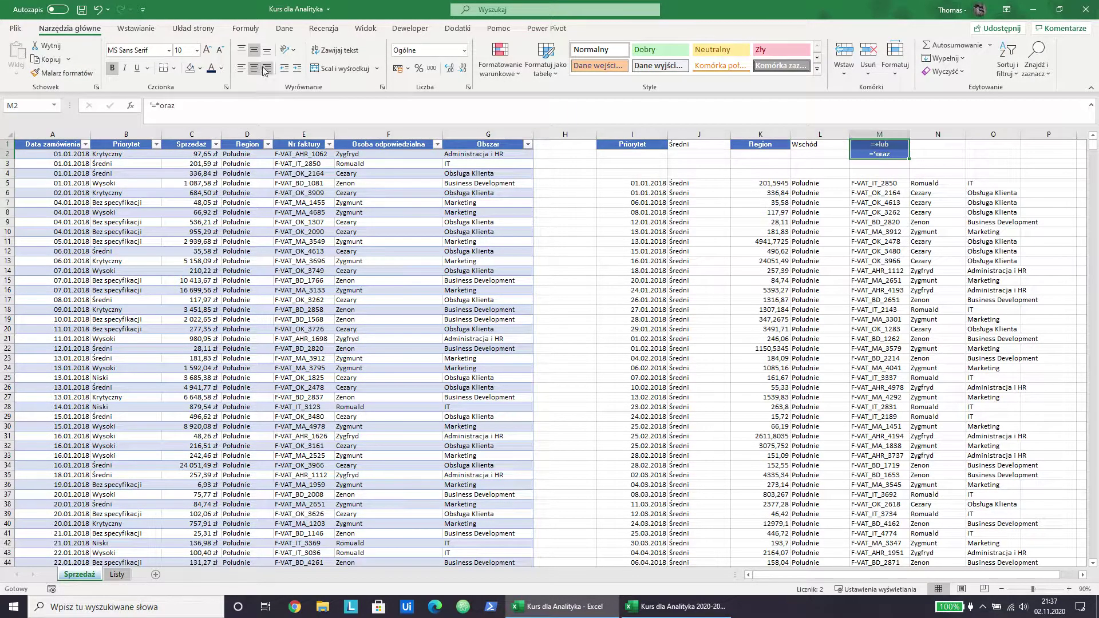
left_click(200, 68)
left_click(207, 174)
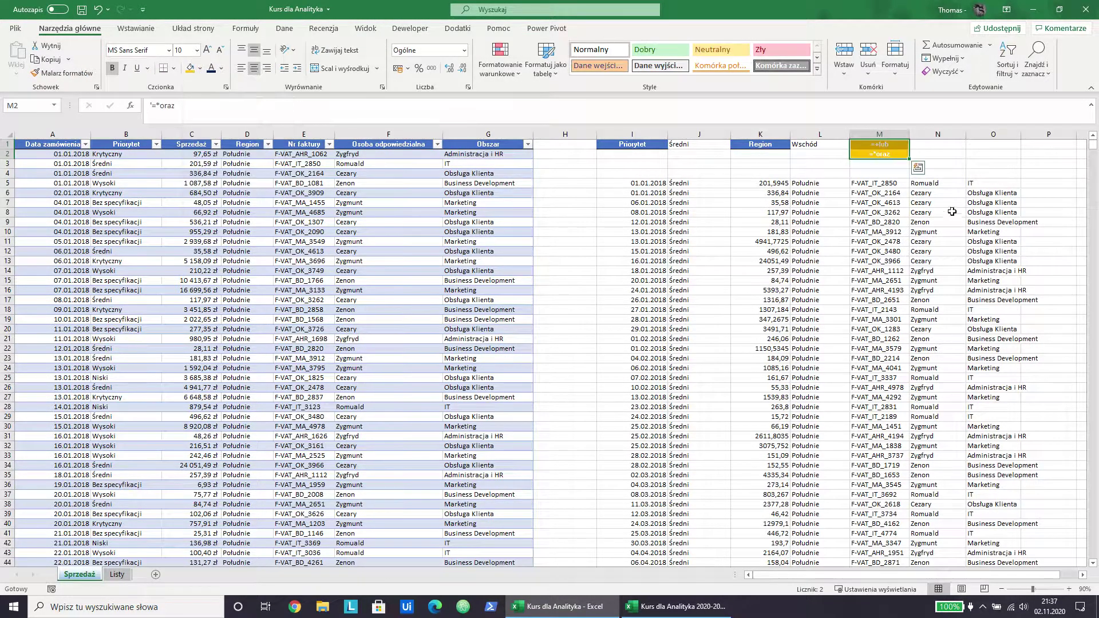
left_click(926, 167)
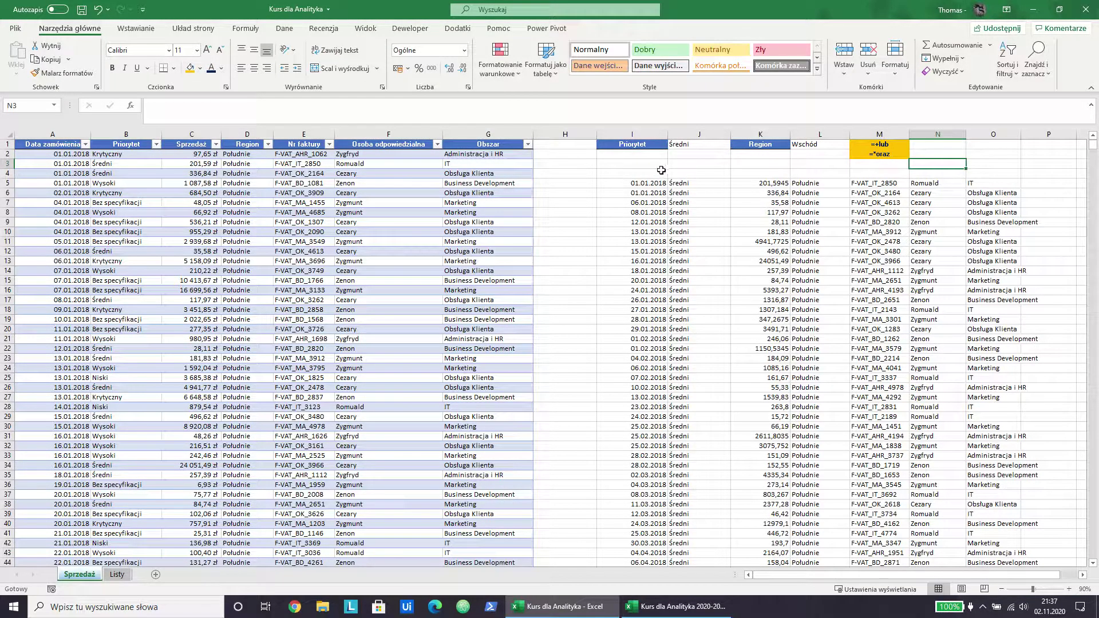
left_click(653, 182)
Step: Replace the + joining the FILTRUJ conditions in I5 with * so both must match
left_click(304, 105)
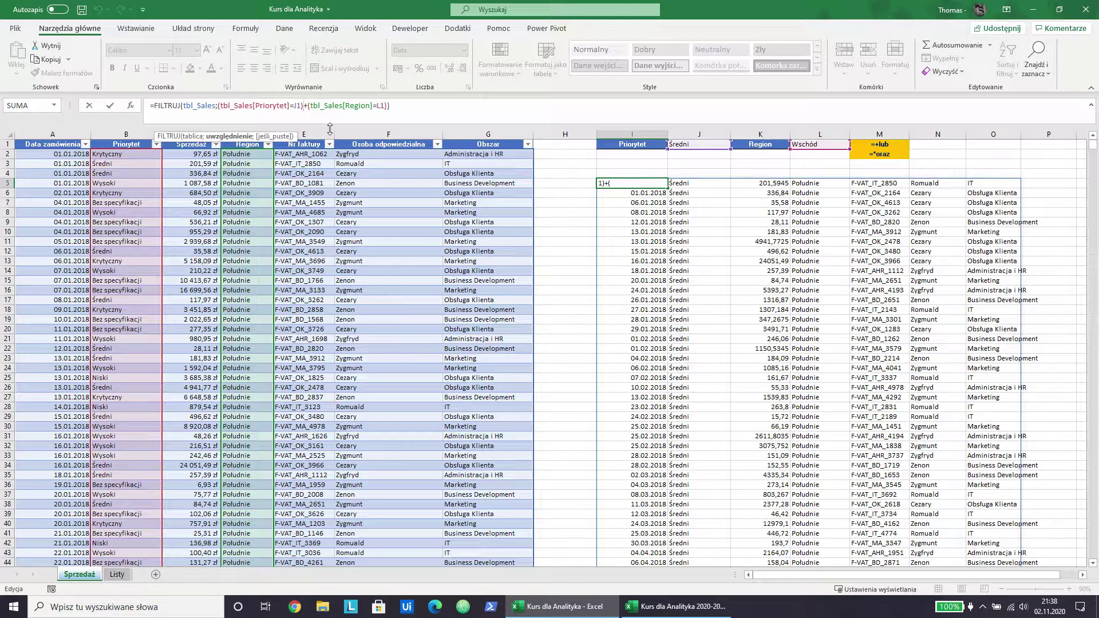
key("Delete")
type("*")
key("Return")
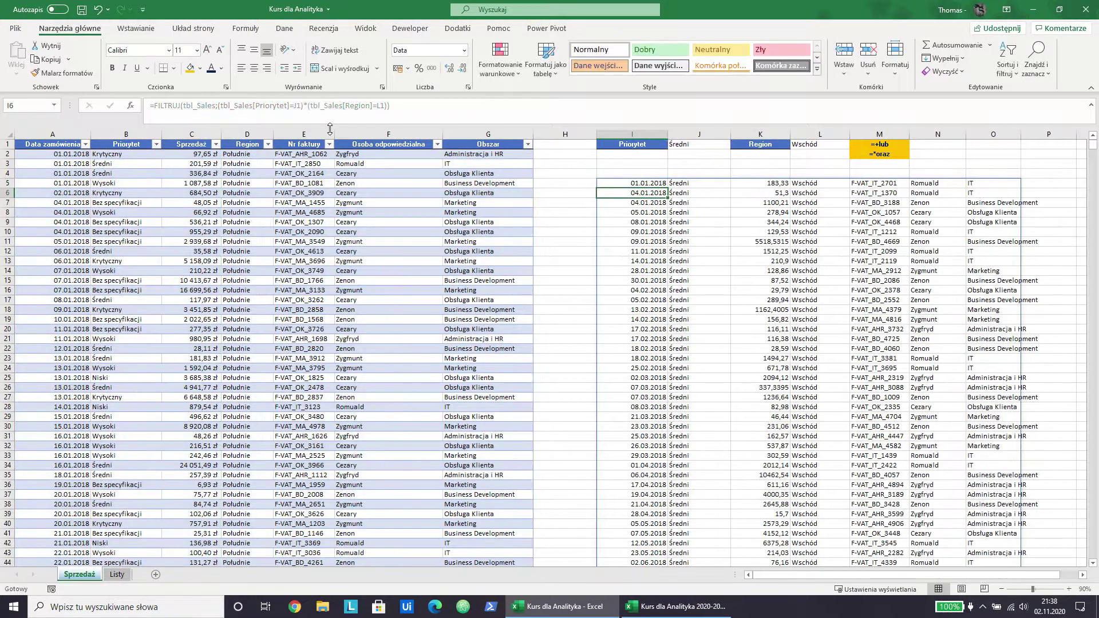
Step: Set the J1 Priorytet drop-down to Bez specyfikacji and the L1 Region drop-down to Południe
left_click(698, 145)
left_click(736, 144)
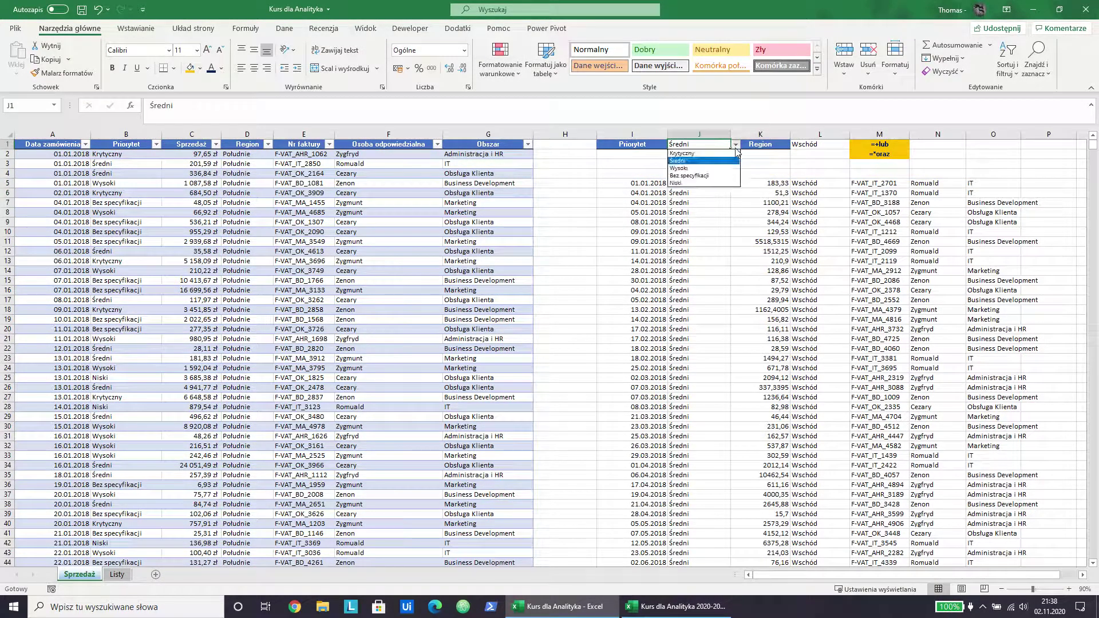
left_click(706, 168)
left_click(736, 145)
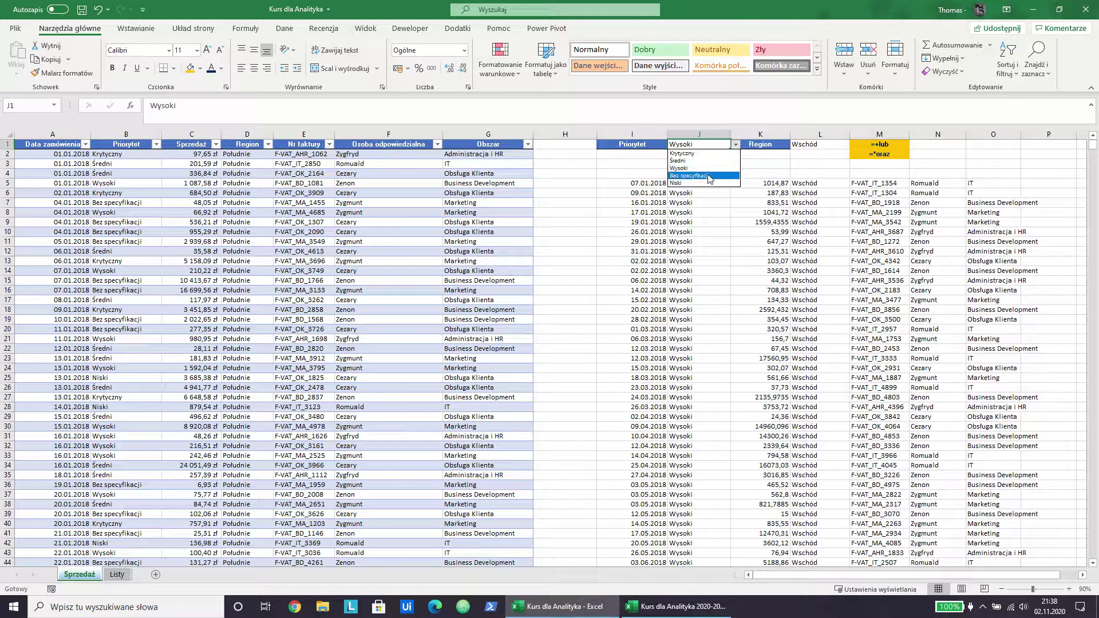
left_click(687, 175)
left_click(819, 145)
left_click(855, 144)
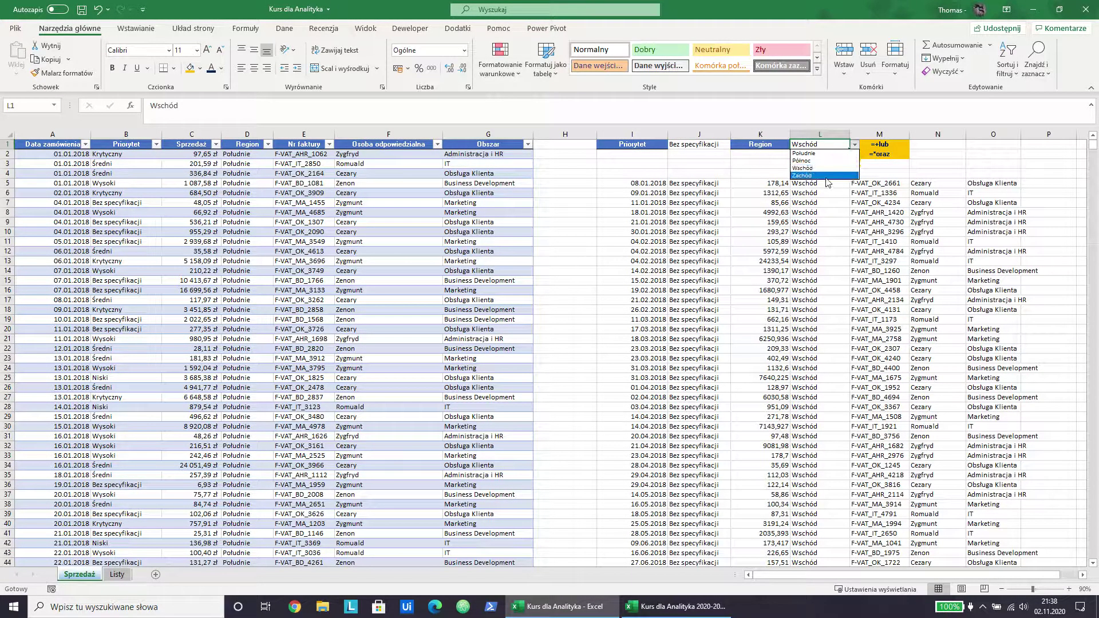
left_click(819, 161)
left_click(854, 144)
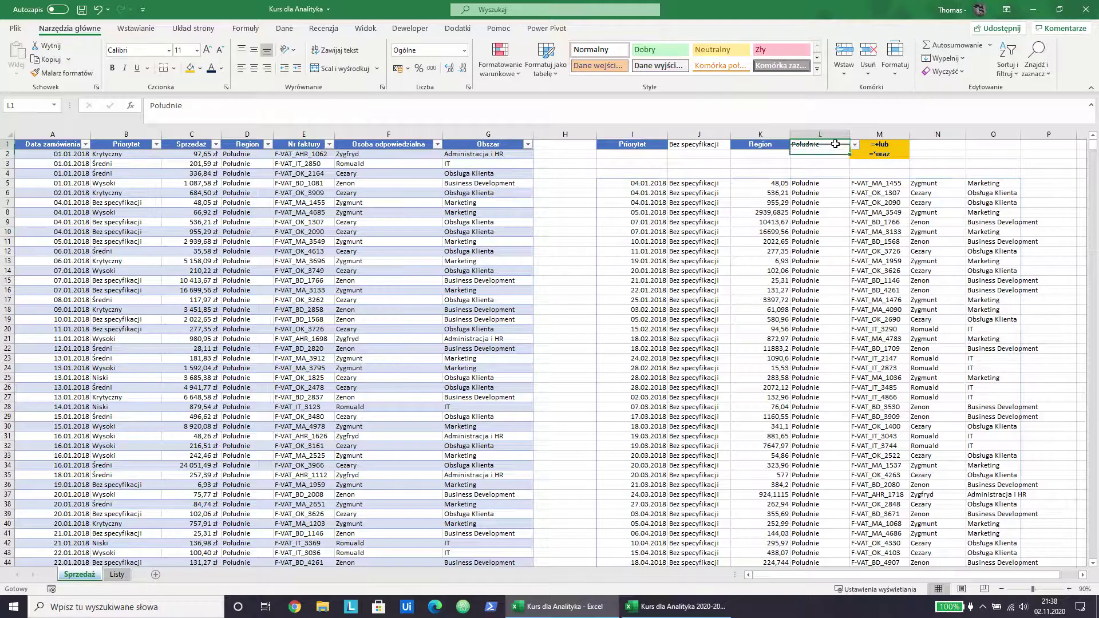
left_click(818, 189)
Step: Inspect the filtered Bez specyfikacji / Południe rows, the FILTRUJ formula cell and the legend
left_click(814, 241)
scroll(814, 248, "down", 20)
left_click(724, 281)
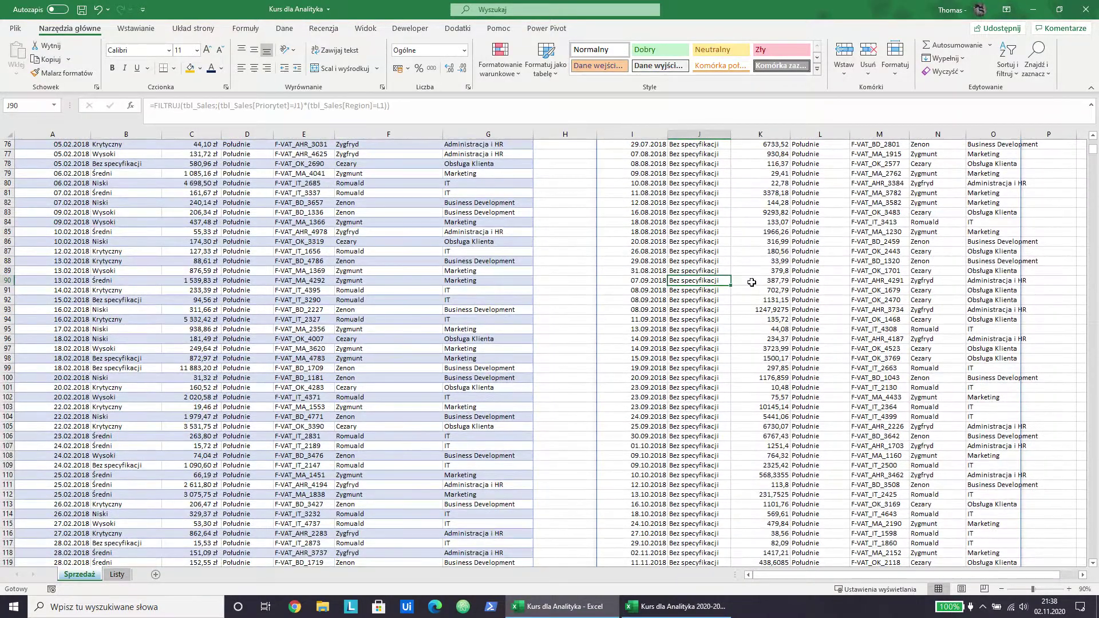
scroll(751, 282, "up", 20)
key("ctrl+Up")
key("ctrl+Up")
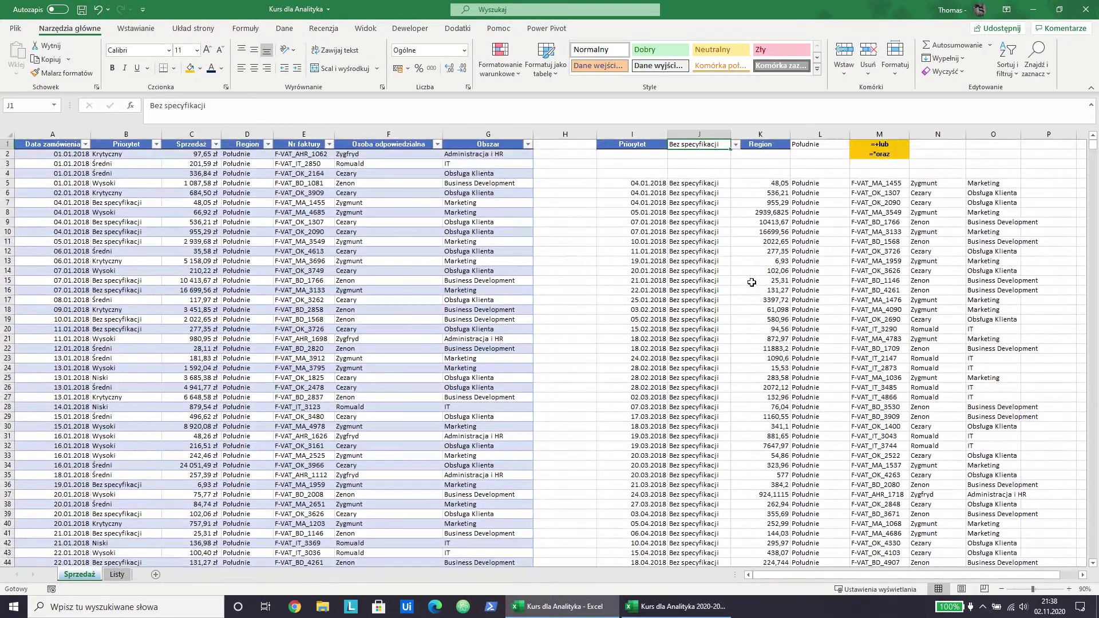
left_click(650, 183)
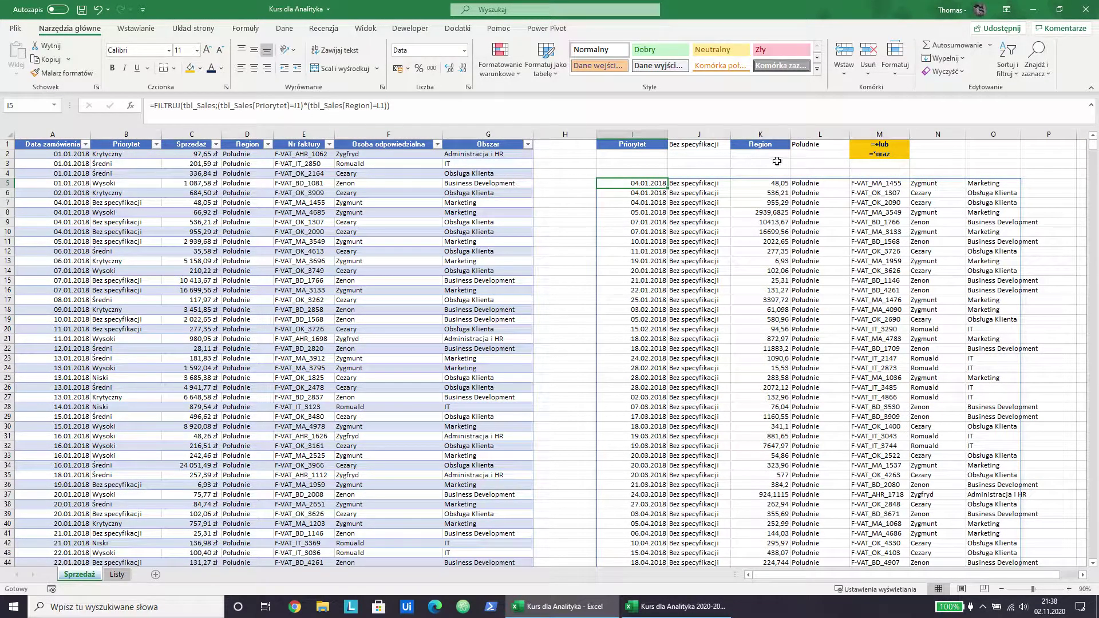
left_click(880, 149)
left_click(857, 292)
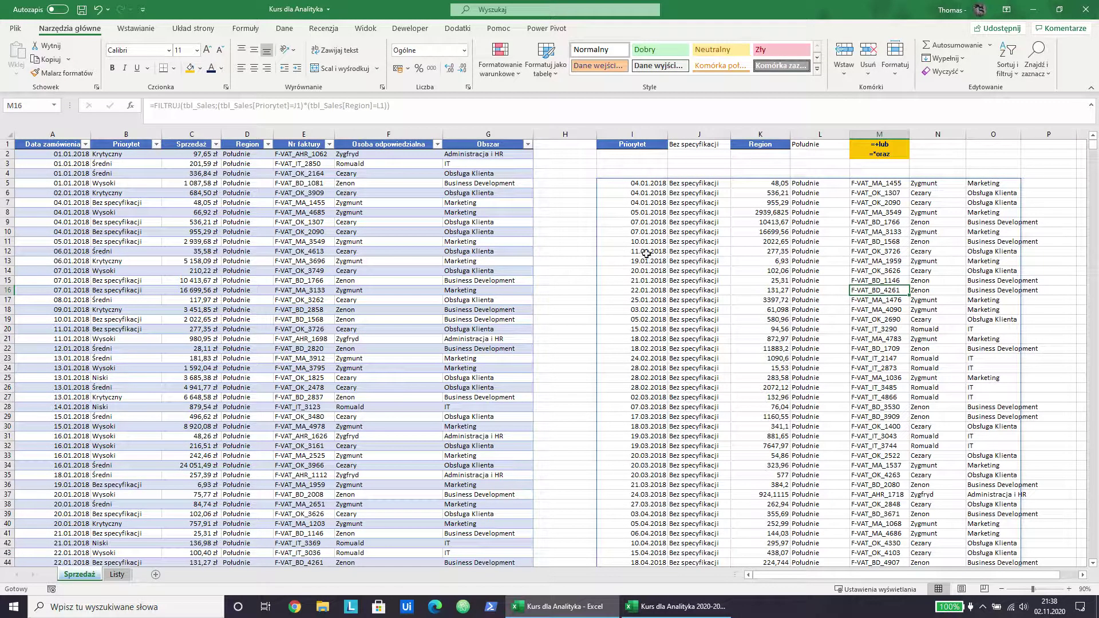
left_click(643, 223)
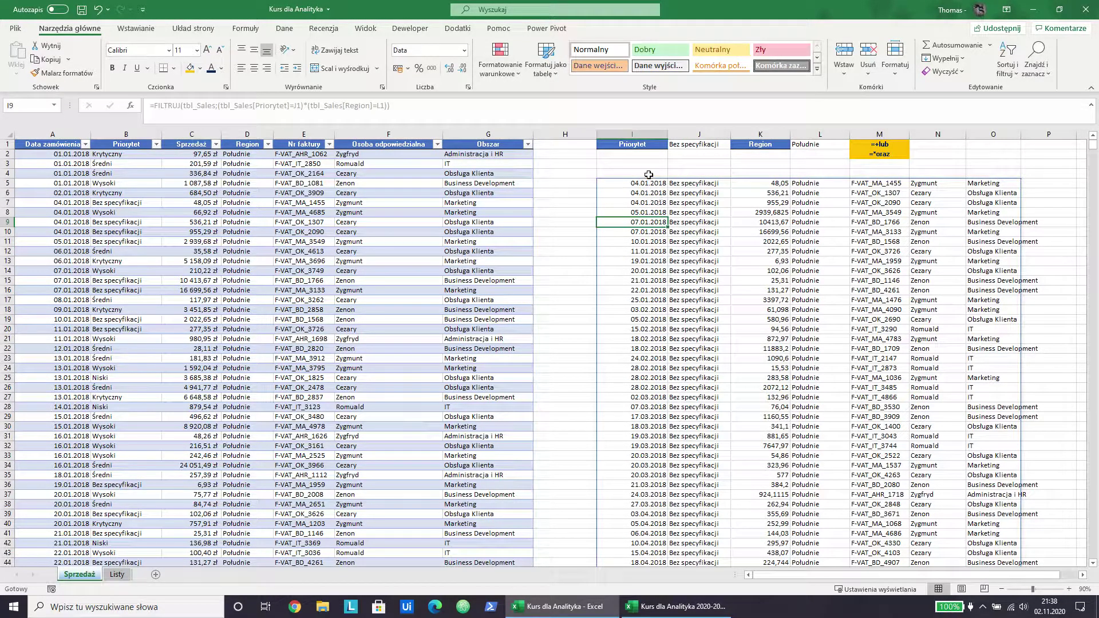
left_click(720, 145)
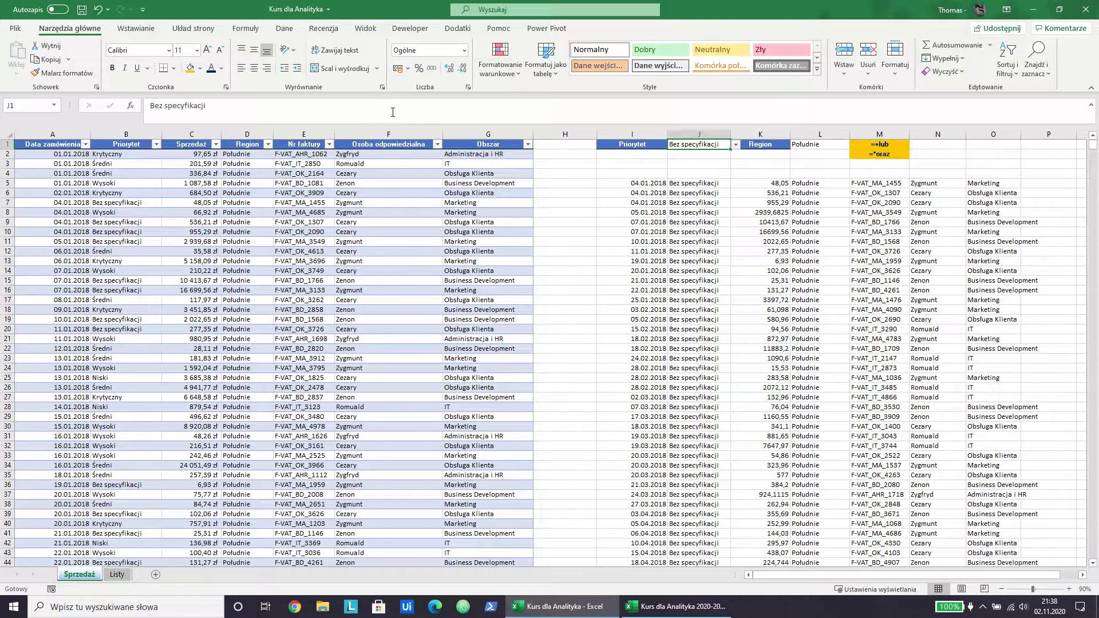
left_click(284, 28)
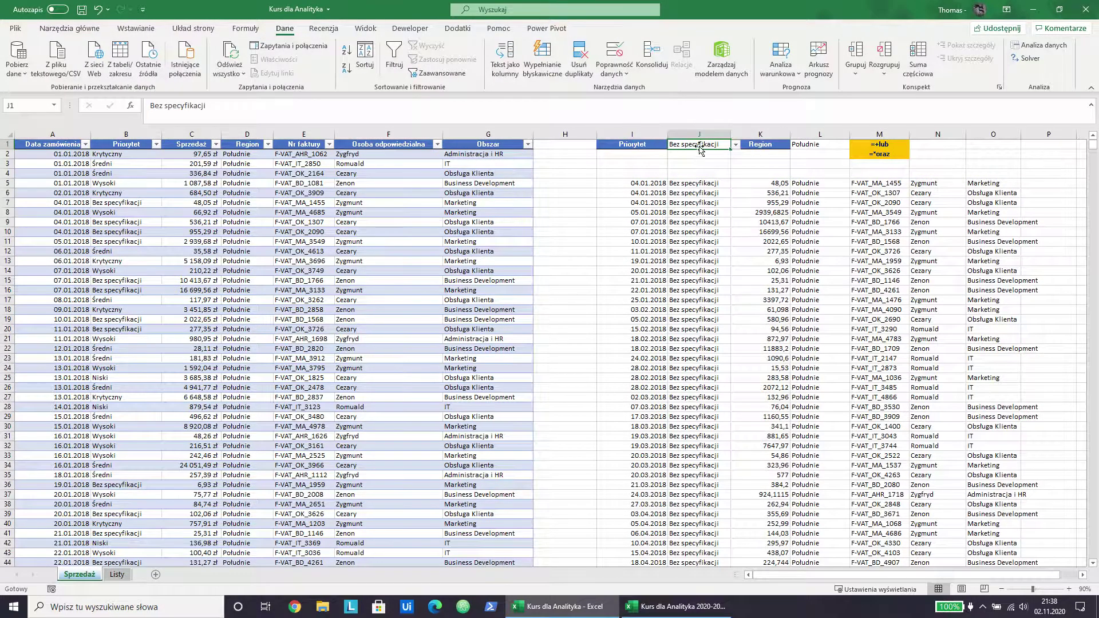
left_click(658, 231)
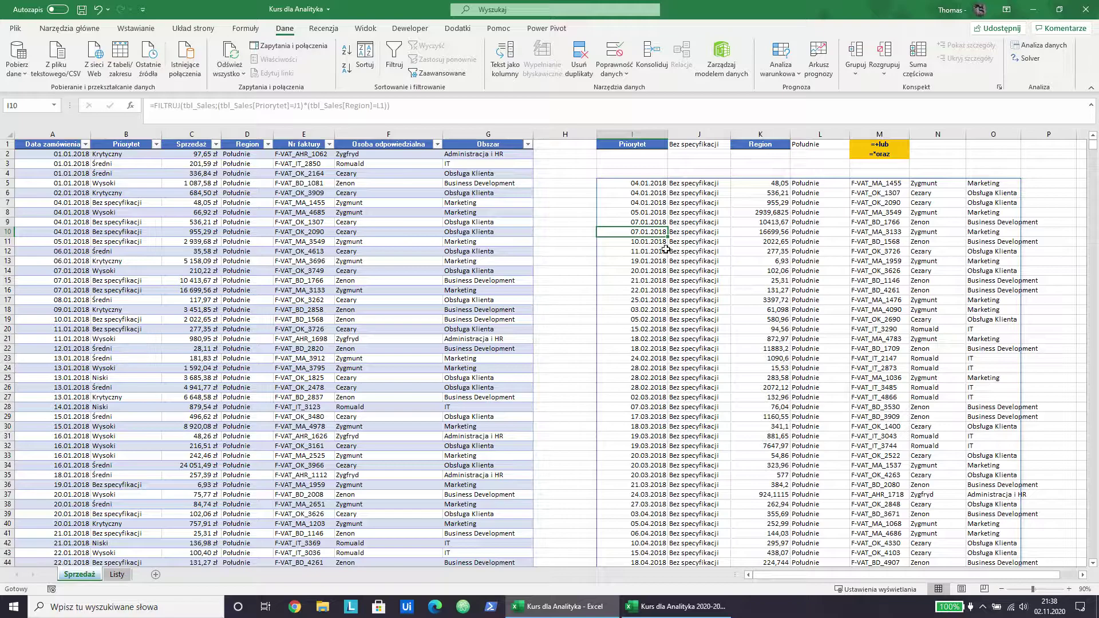